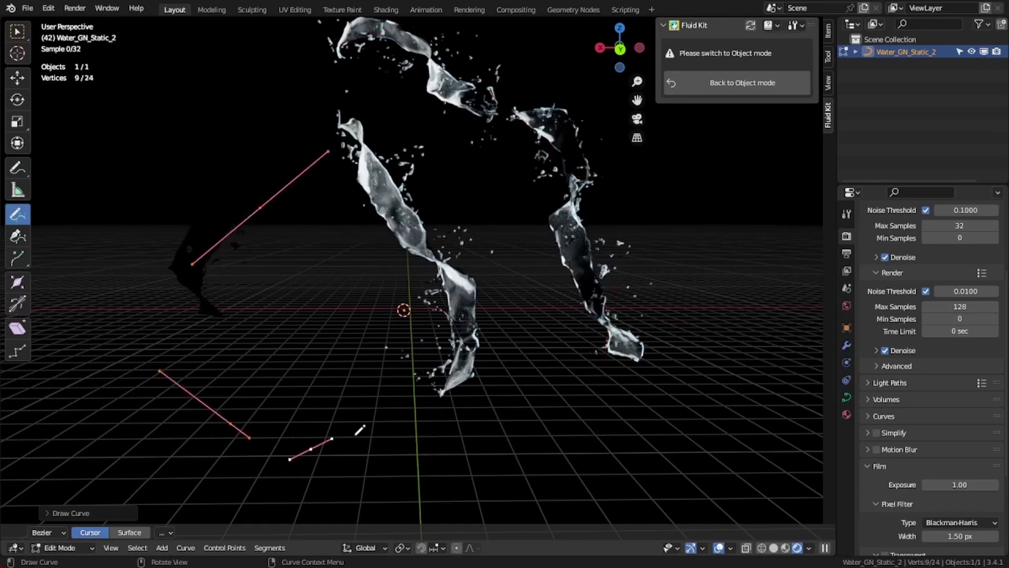
mouse_move(236, 232)
middle_down()
mouse_move(475, 388)
mouse_move(526, 389)
middle_up()
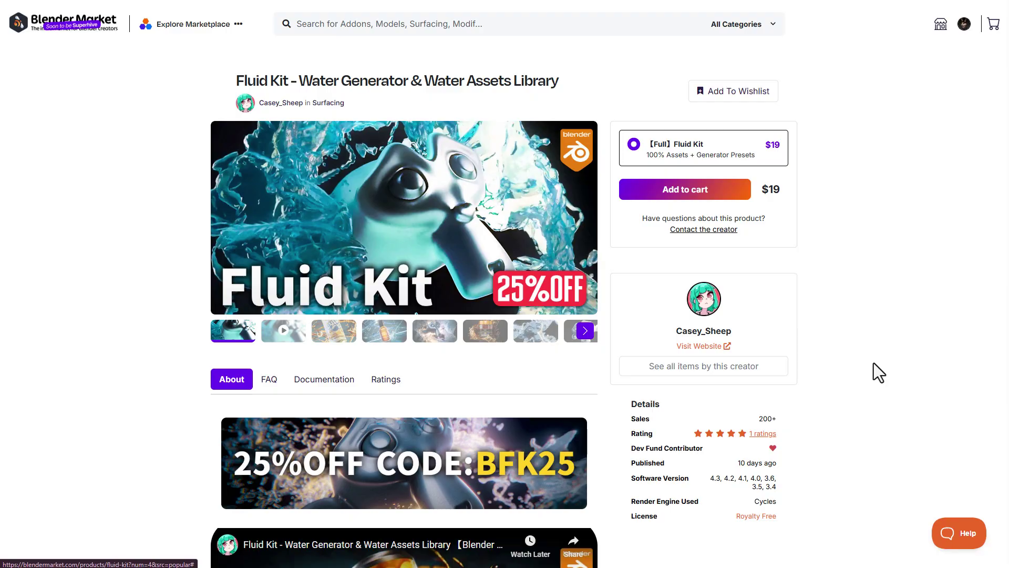
Look through the Fluid Kit product page for its description and example artwork.
scroll(848, 352, down, 5)
scroll(846, 350, down, 12)
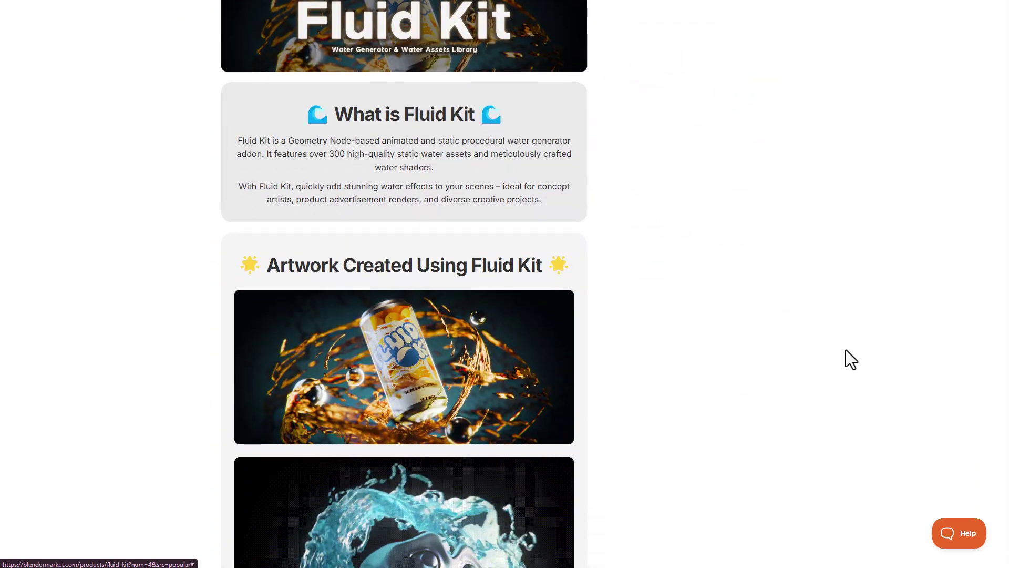
scroll(845, 350, down, 3)
scroll(845, 349, down, 10)
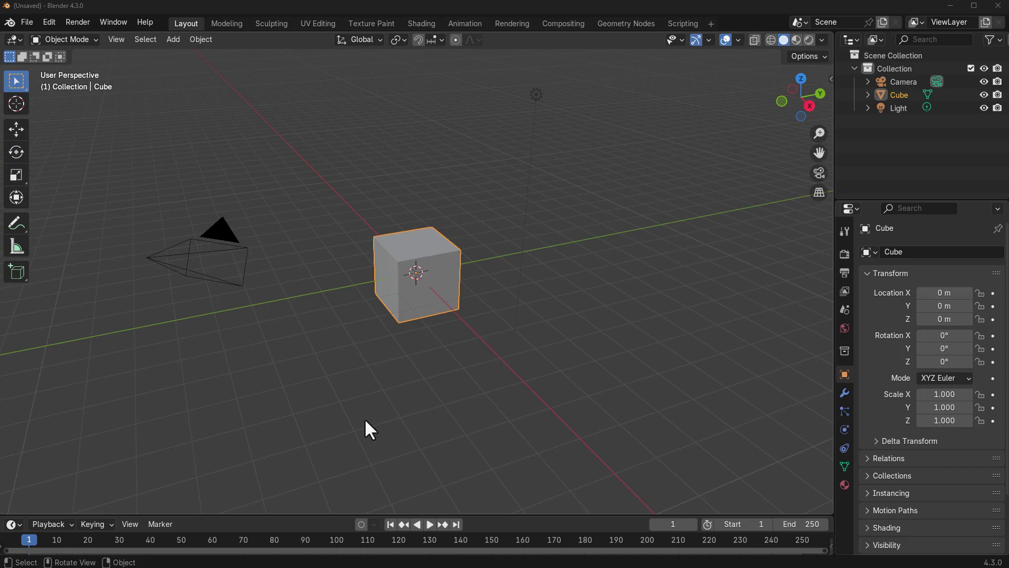
Check the Fluid Kit add-on in the add-on preferences, save the preferences and close them.
click(303, 202)
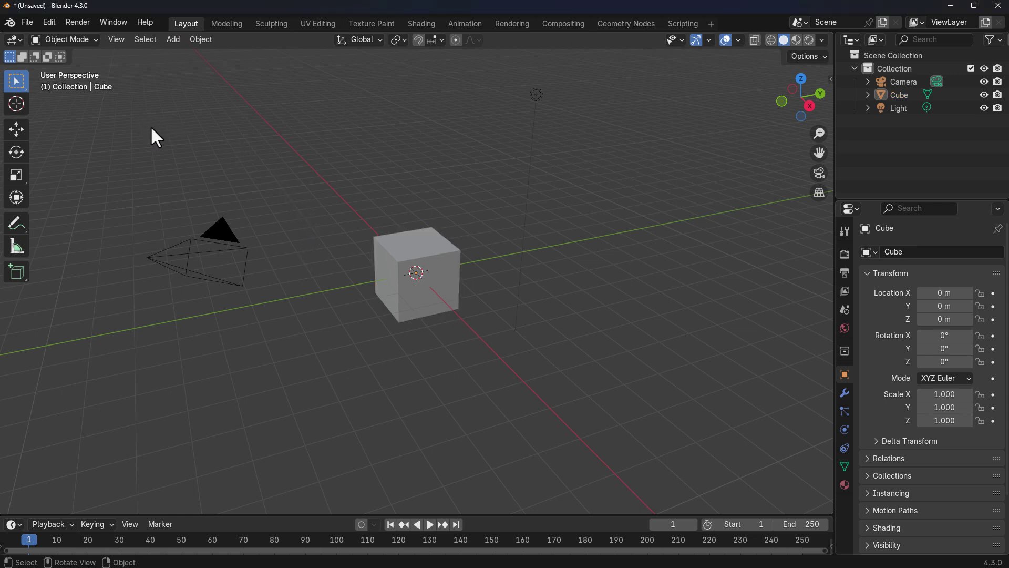
click(51, 24)
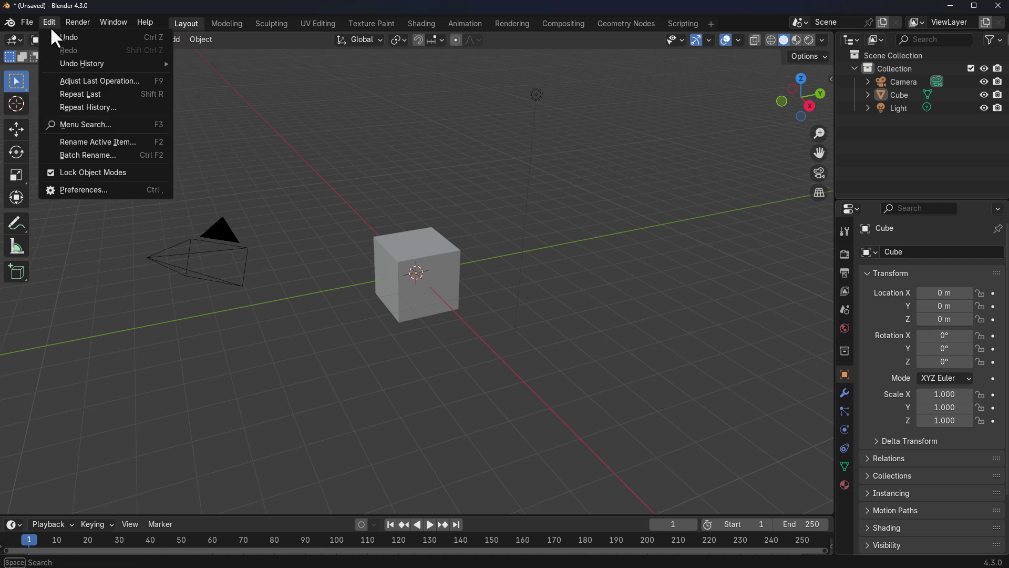
click(90, 191)
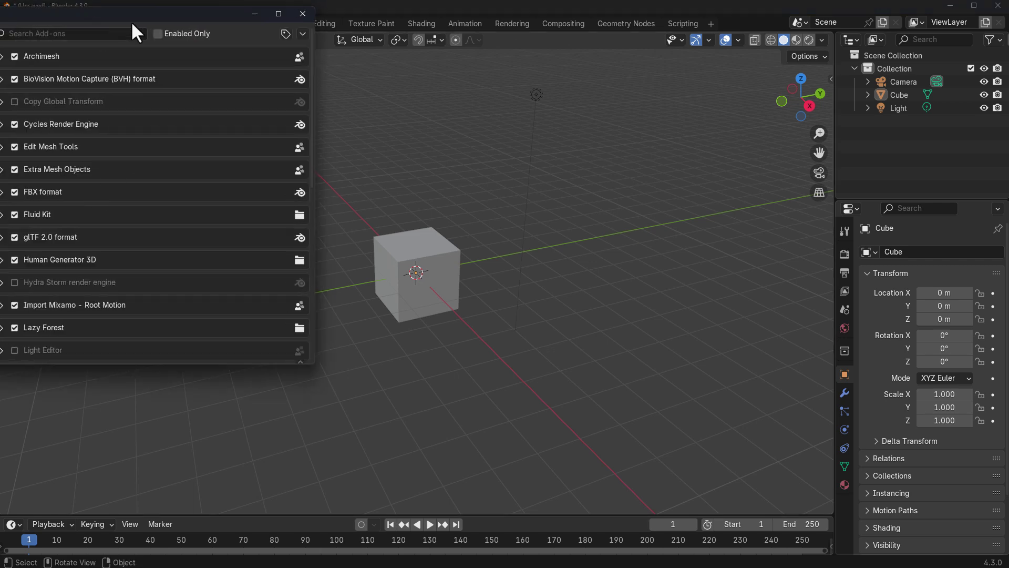
drag(131, 21, 455, 35)
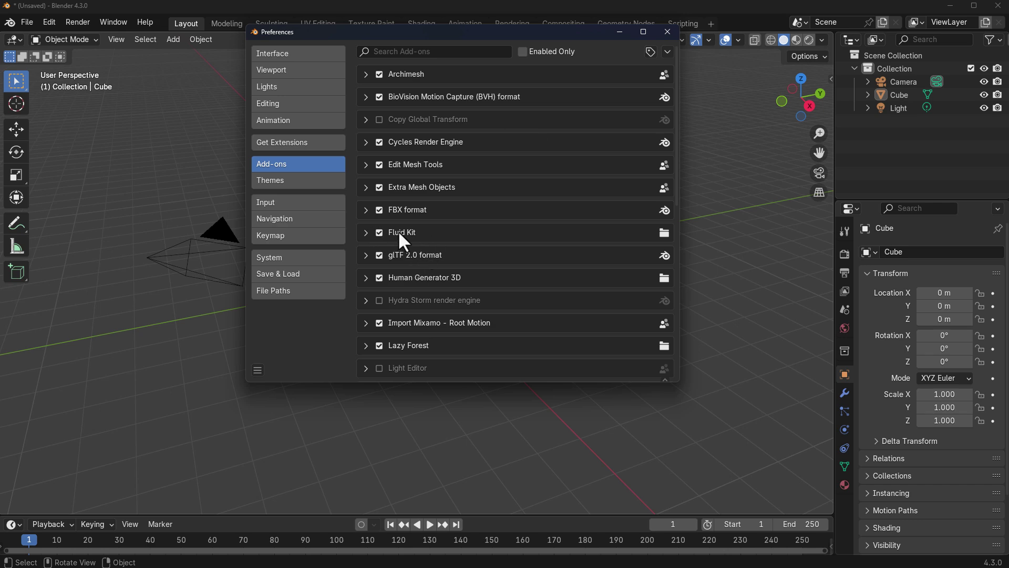
click(258, 370)
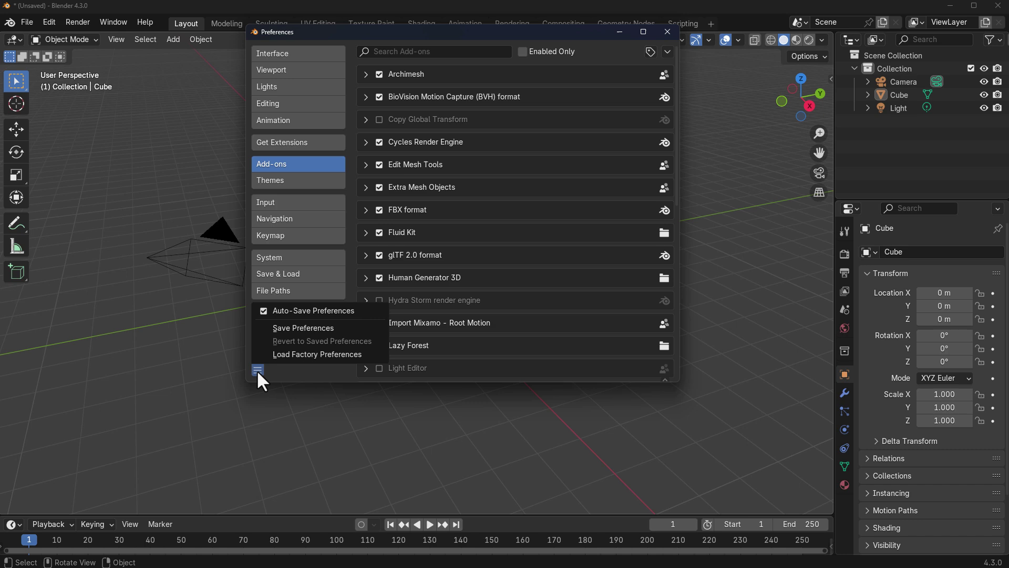
click(301, 330)
key(alt+F4)
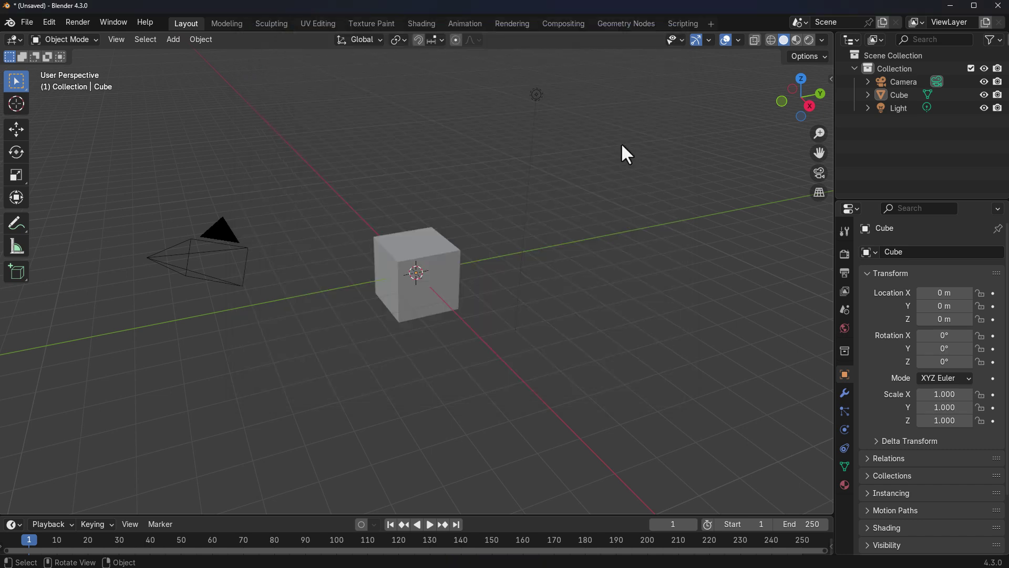
Show the Fluid Kit add-on's controls in the 3D viewport.
key(n)
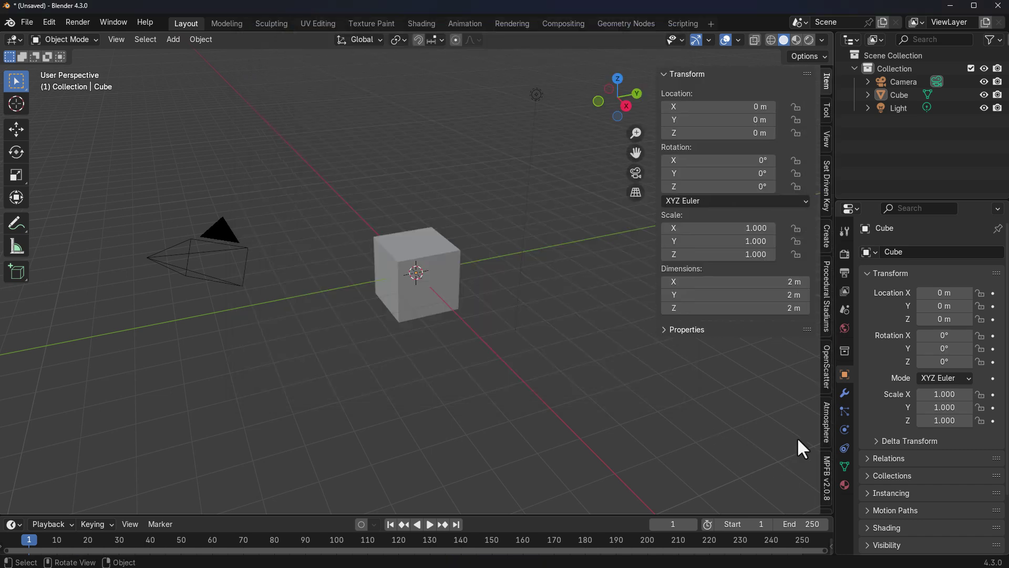
scroll(824, 436, down, 5)
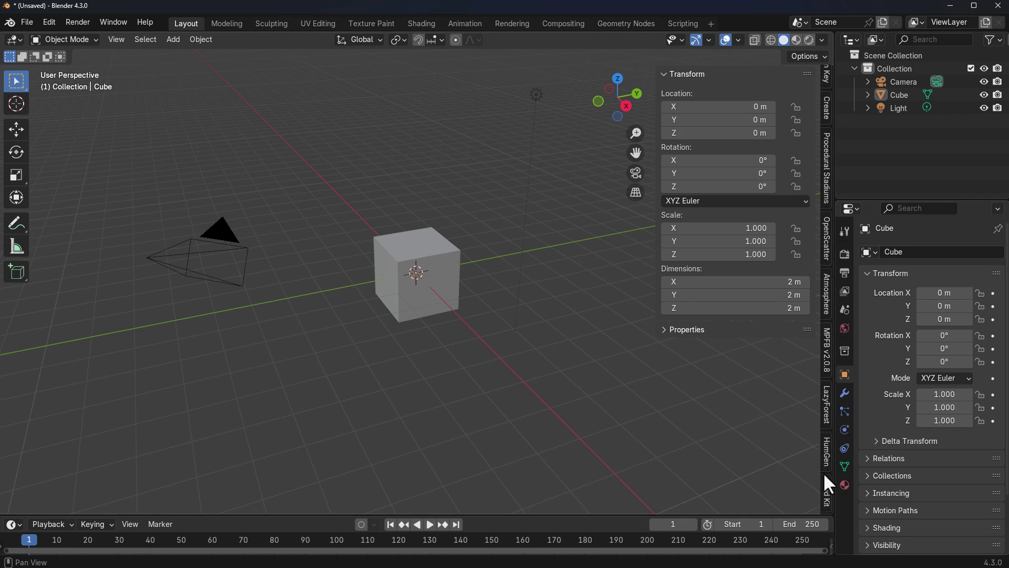
click(825, 479)
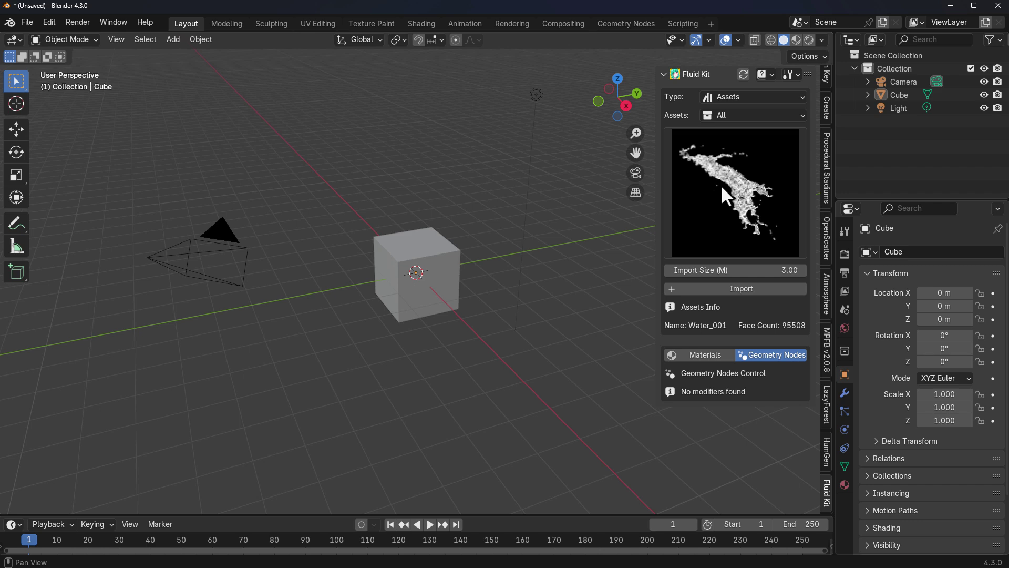
Compare the GN_Assets and Assets types and examine the thumbnails of the ready-made water assets.
click(753, 97)
click(733, 124)
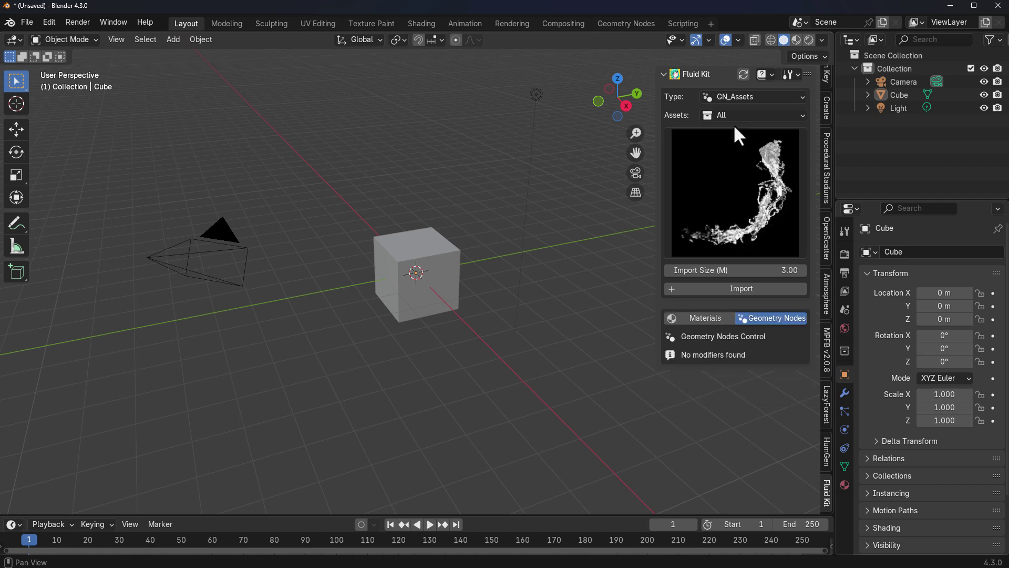
click(736, 97)
click(731, 112)
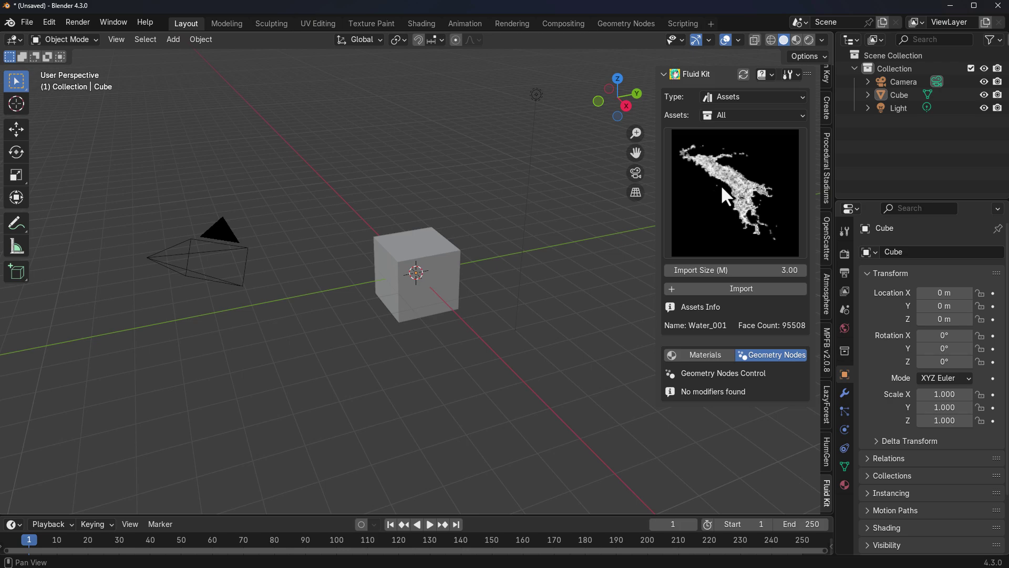
click(721, 185)
scroll(661, 363, down, 3)
scroll(660, 368, down, 10)
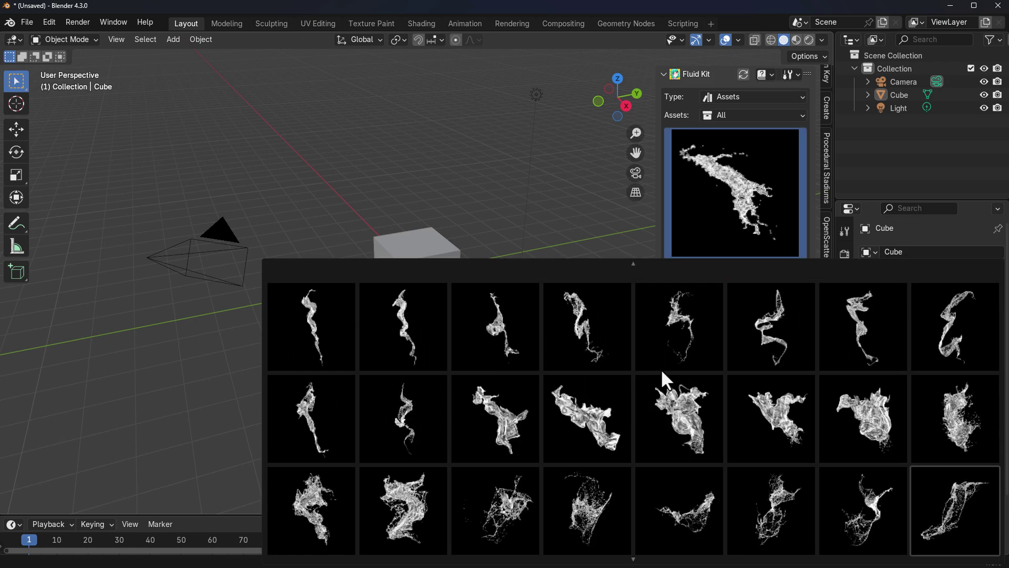
scroll(661, 367, down, 3)
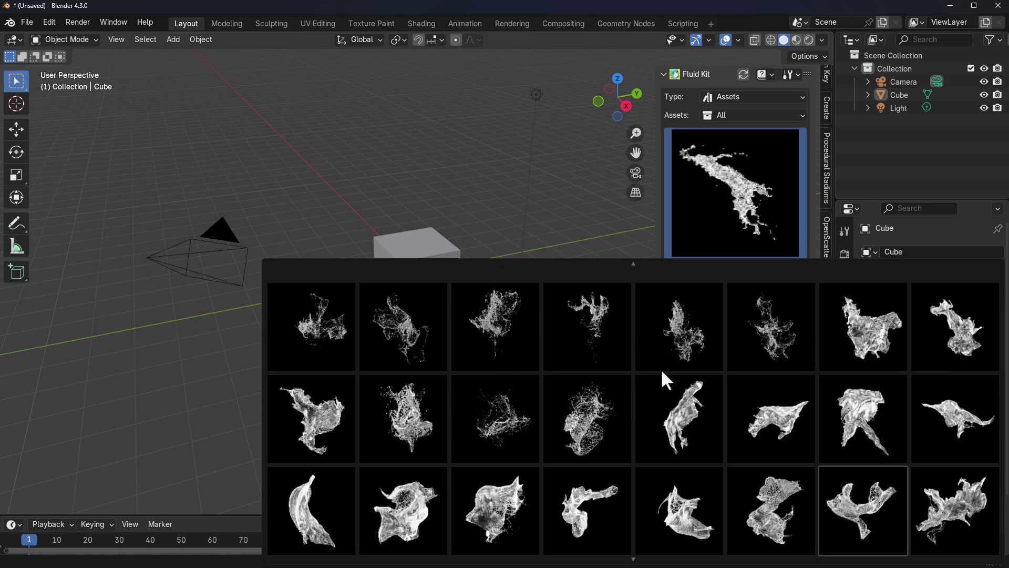
click(686, 326)
View the procedural water presets of the GN_Assets type and return to the Assets type.
click(736, 96)
click(736, 125)
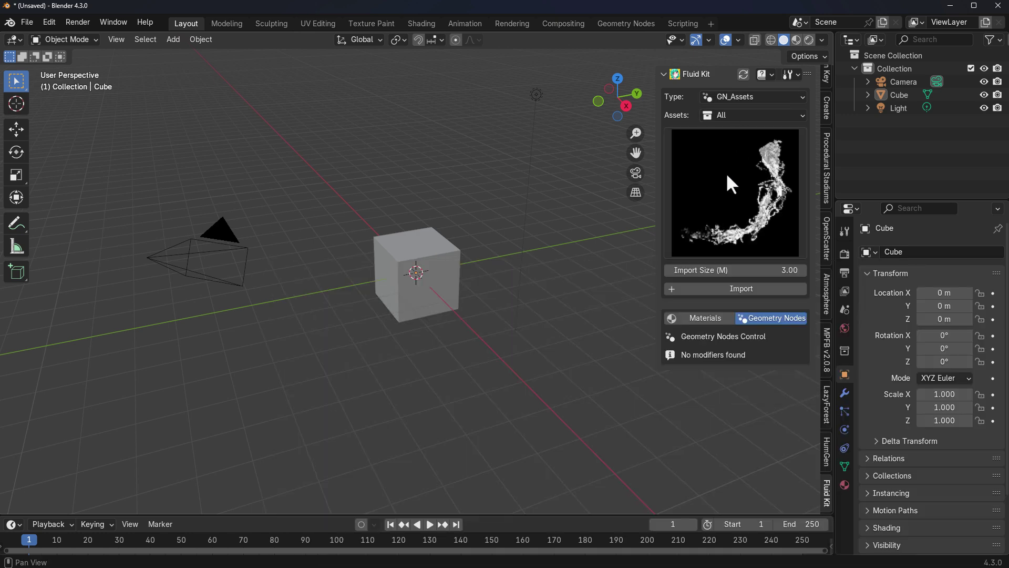
click(686, 195)
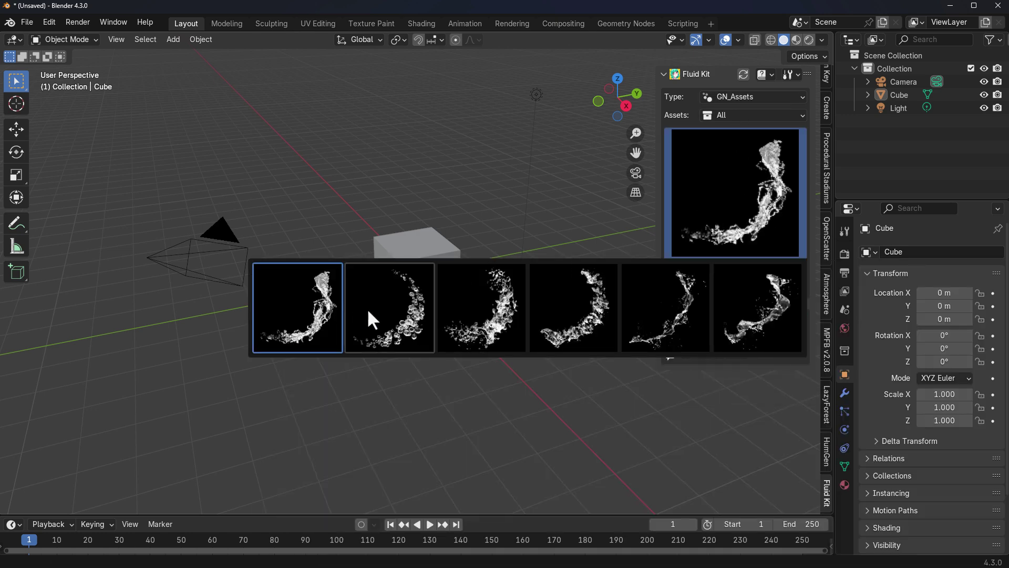
click(749, 317)
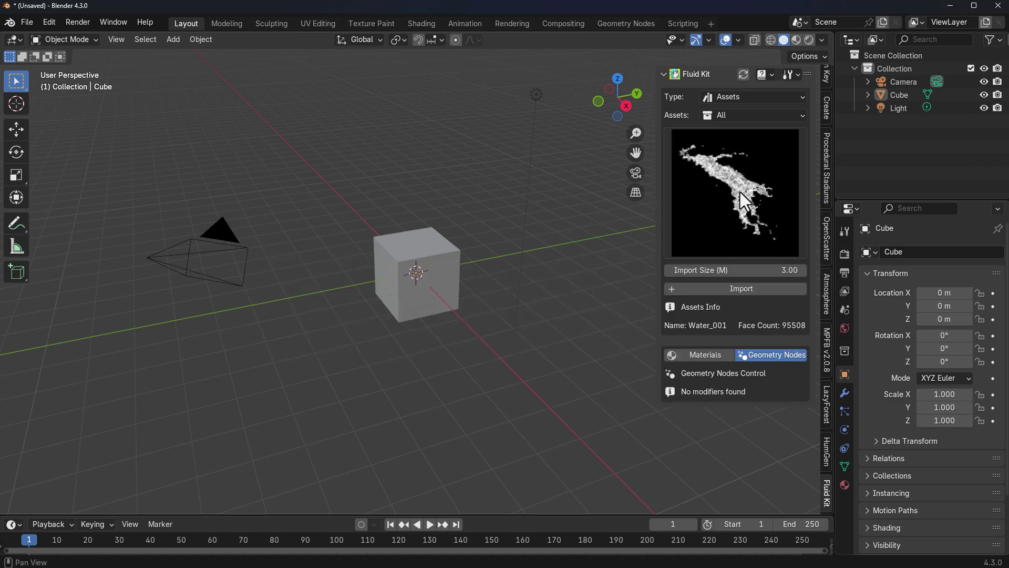
Browse the full library of ready-made water assets and choose Water_055.
click(740, 191)
scroll(567, 461, down, 5)
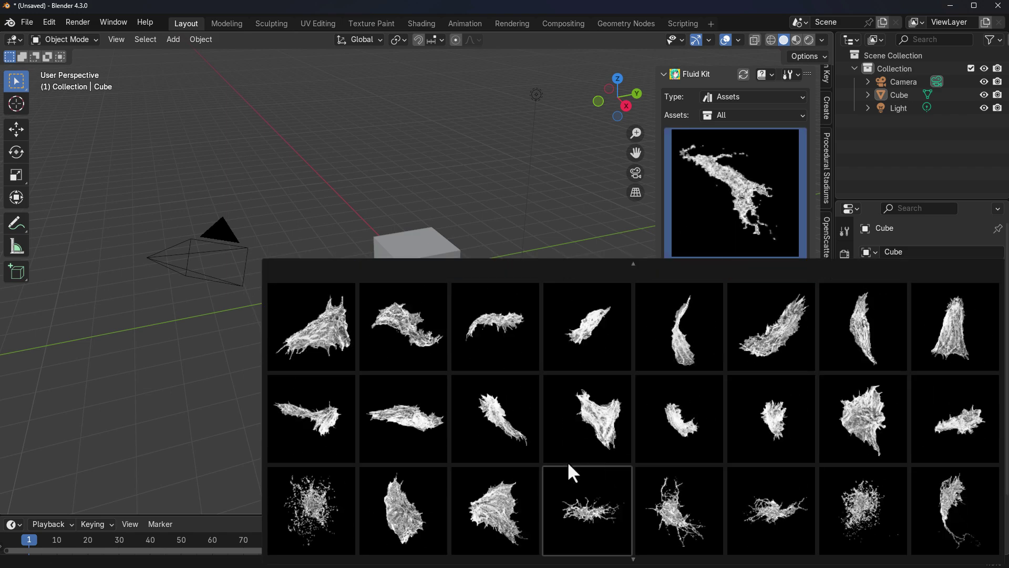
scroll(567, 462, down, 10)
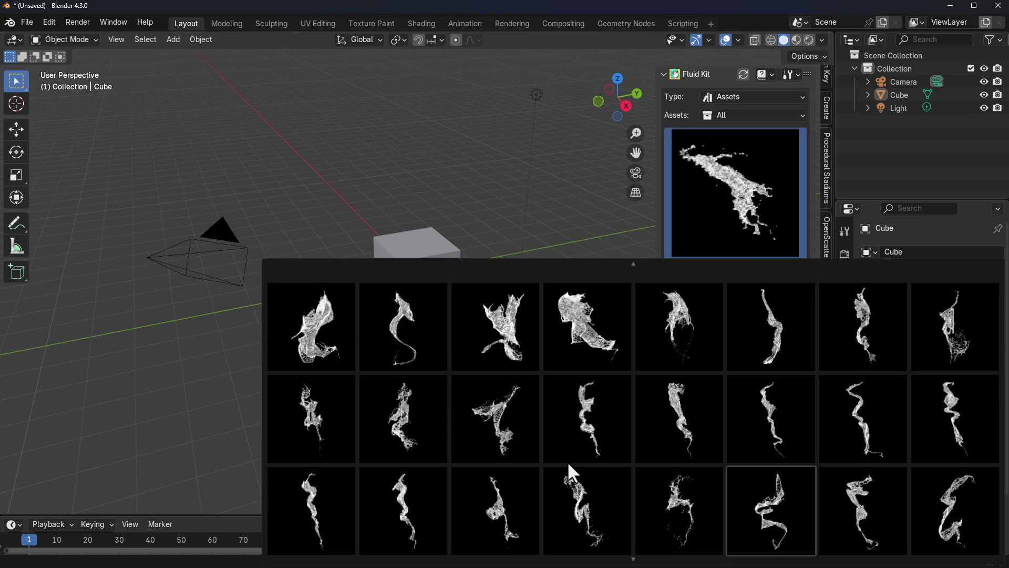
scroll(573, 473, down, 3)
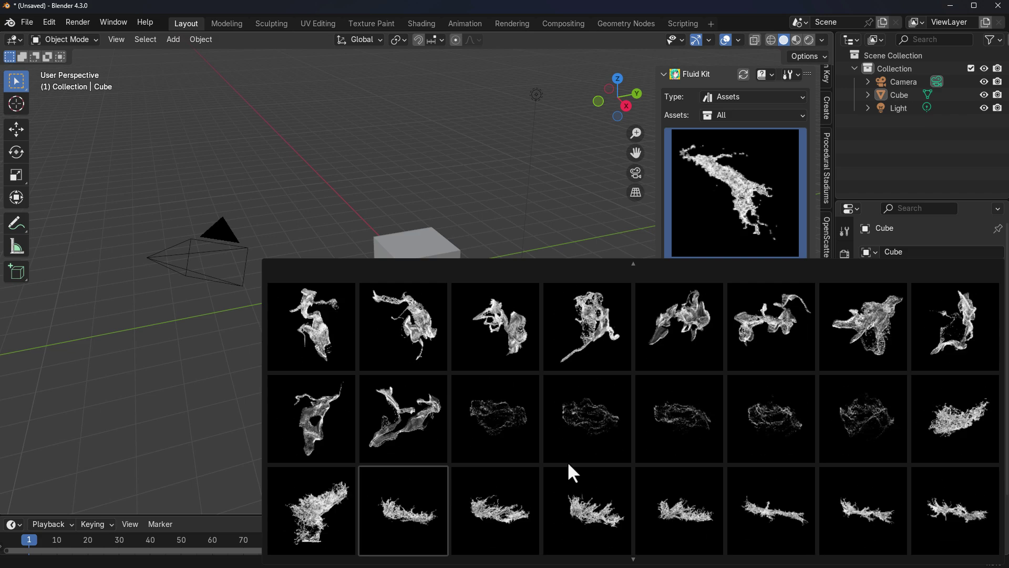
scroll(569, 466, down, 8)
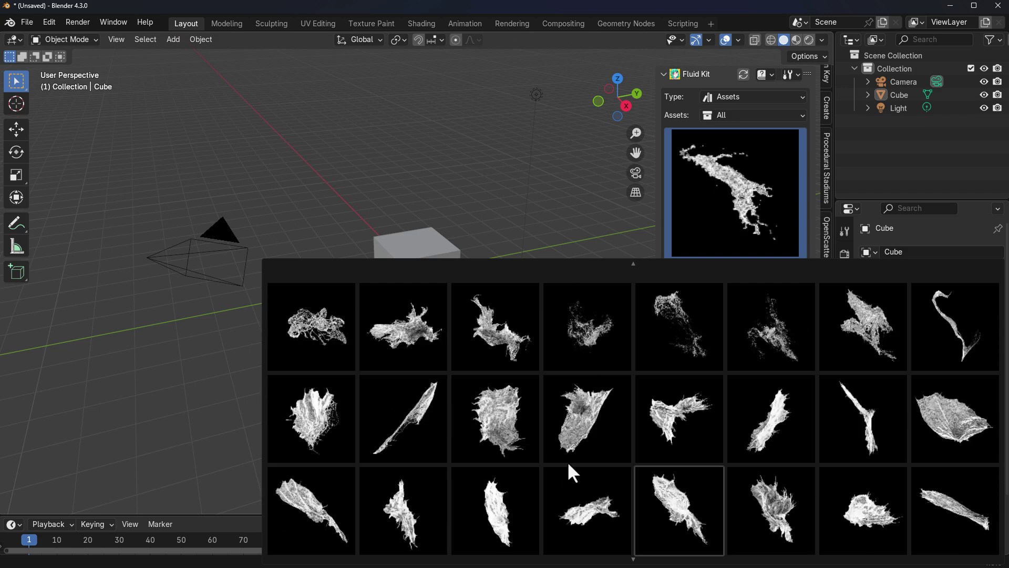
scroll(567, 462, down, 5)
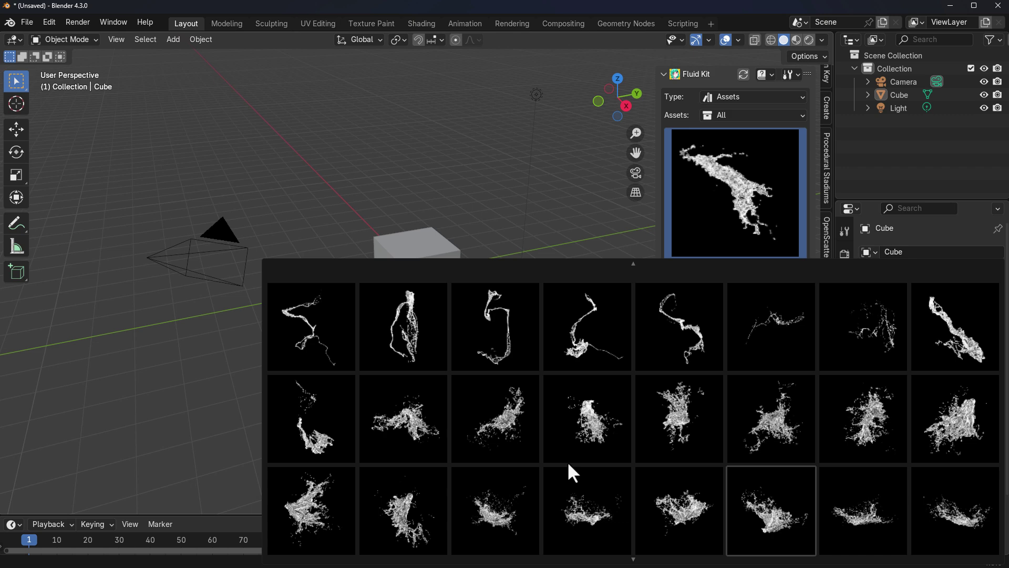
scroll(567, 461, down, 2)
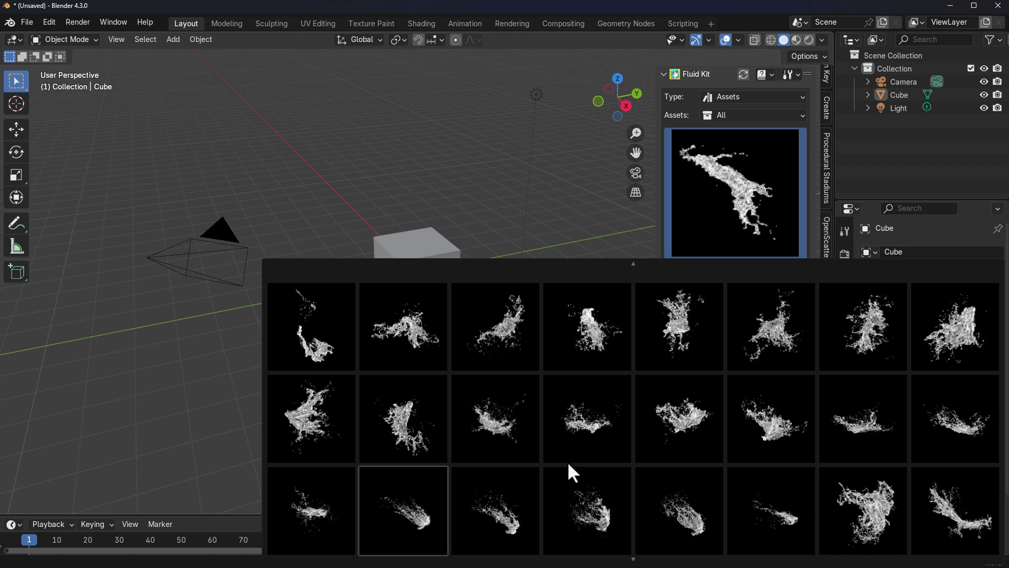
click(865, 506)
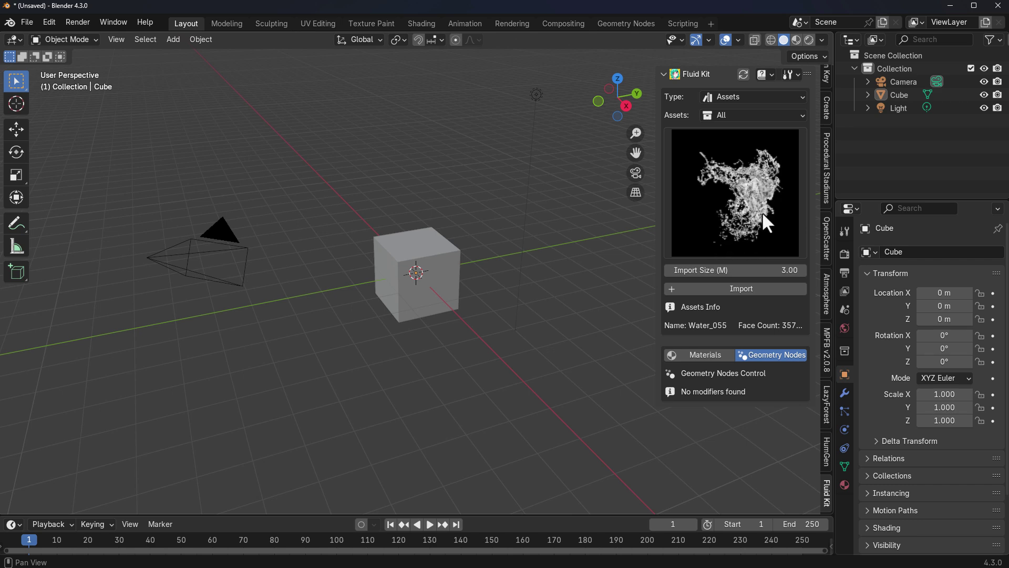
Import Water_055 at a size of 3 m and delete the default cube.
click(433, 279)
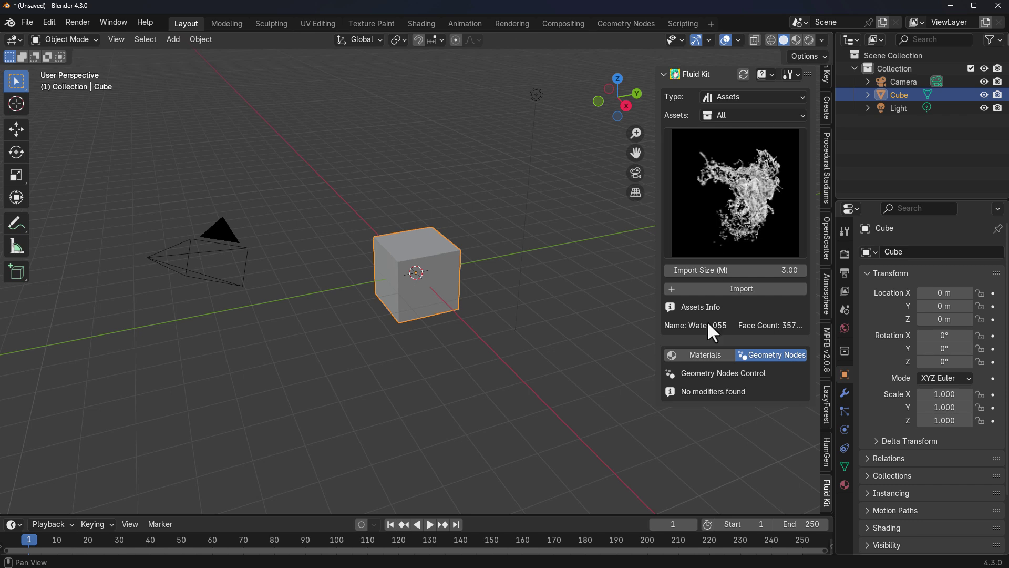
click(715, 289)
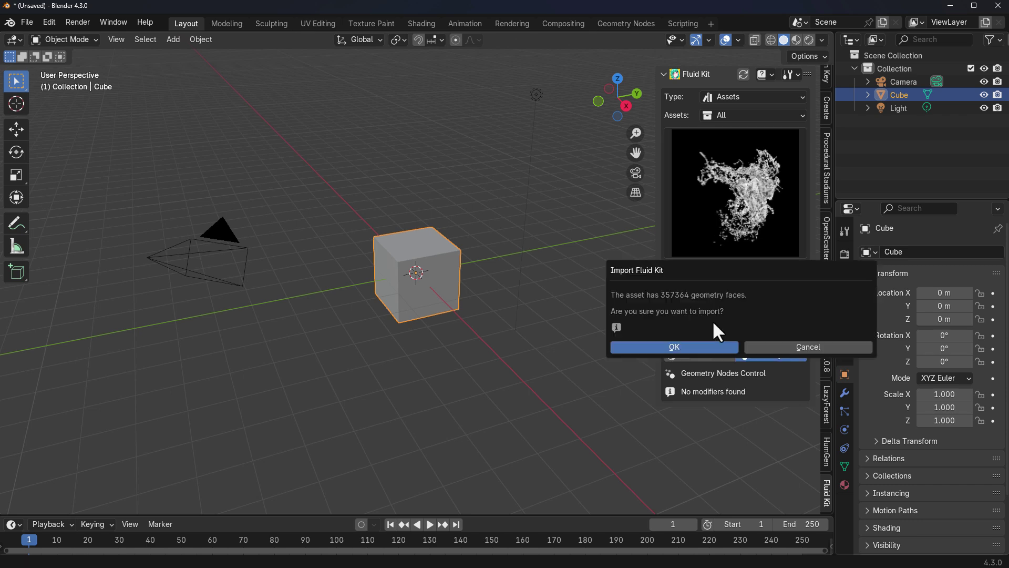
click(708, 346)
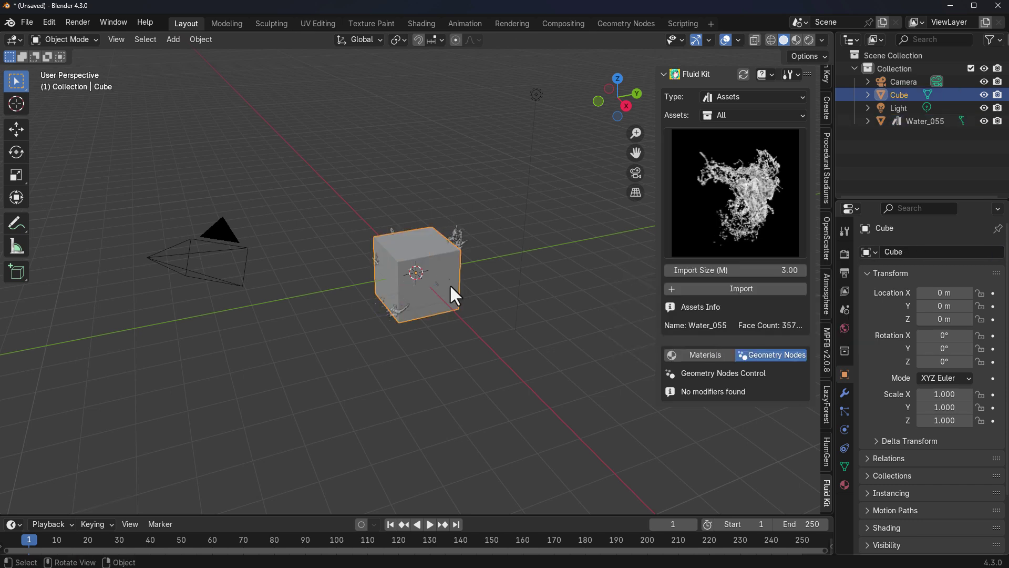
key(Delete)
middle_drag(449, 284, 405, 486)
Import the flat Water_092 splash and move Water_055 to about X -0.47, Y 1.65, Z 0.97 m.
click(736, 193)
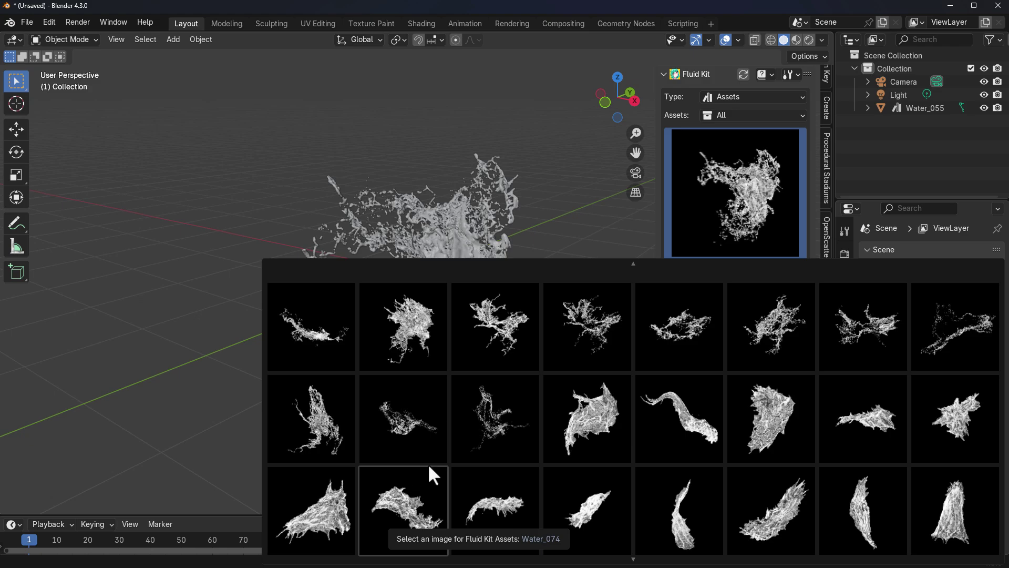
scroll(428, 470, down, 3)
click(602, 512)
click(616, 305)
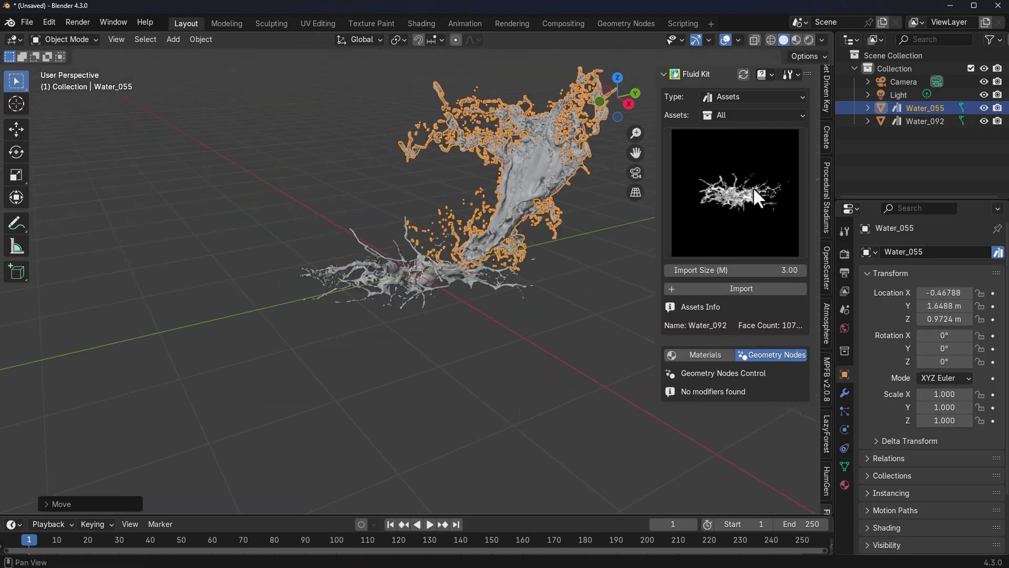
Import Water_040, rotate it and place it opposite Water_055 at about X -0.82, Y -1.10, Z 0.95 m.
click(753, 188)
click(729, 346)
click(728, 346)
middle_drag(728, 346, 429, 355)
click(408, 247)
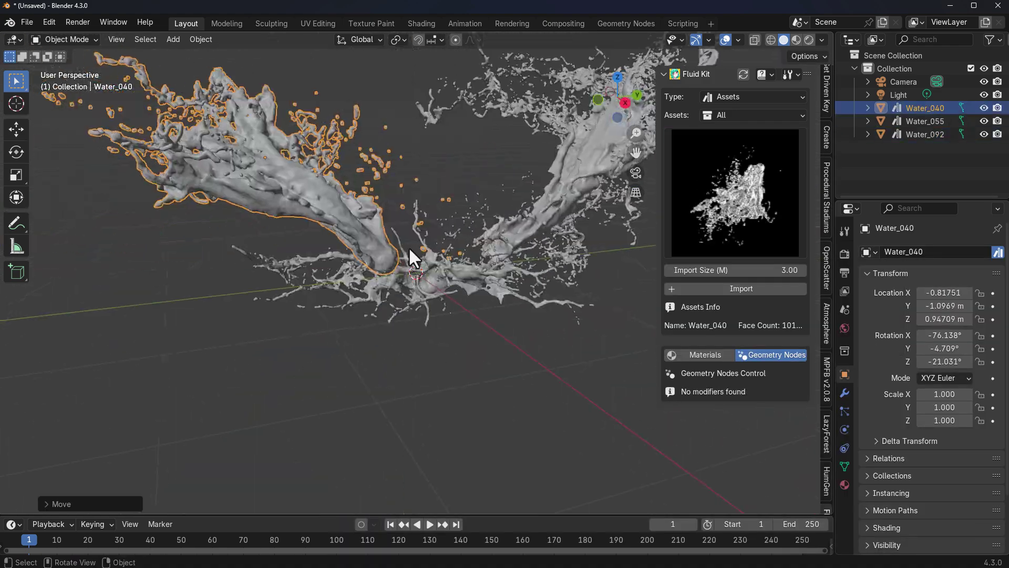
Add a smooth-shaded monkey with level 1 subdivision between the splashes, scaled to about 0.763 and rotated.
key(shift+a)
click(660, 380)
key(ctrl+1)
right_click(511, 316)
click(510, 317)
key(r)
middle_drag(424, 257, 583, 383)
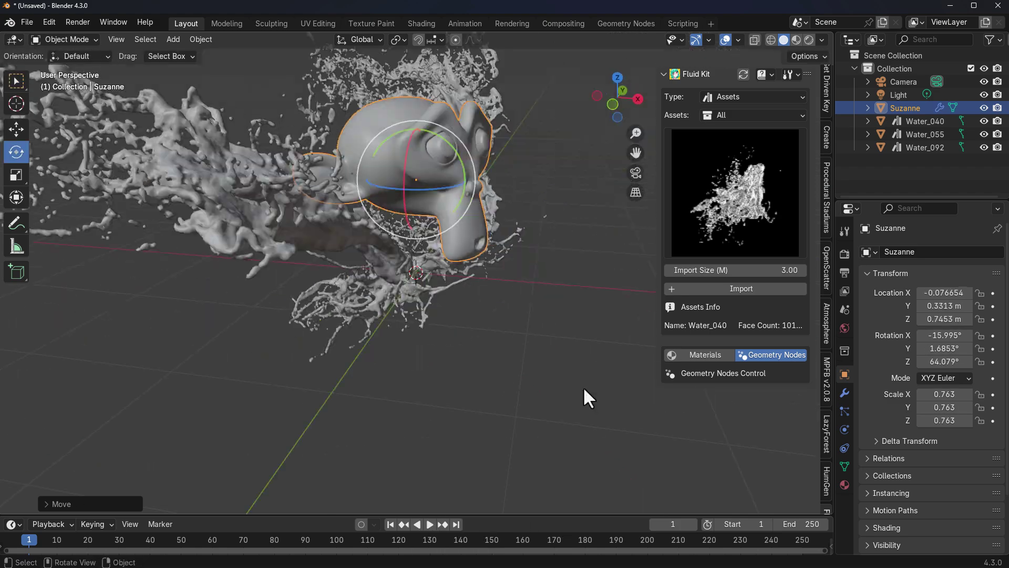
Import another Water_055 at a size of 3 m, rotate it and move it behind the monkey head to about X -1.2 m.
click(735, 192)
click(679, 420)
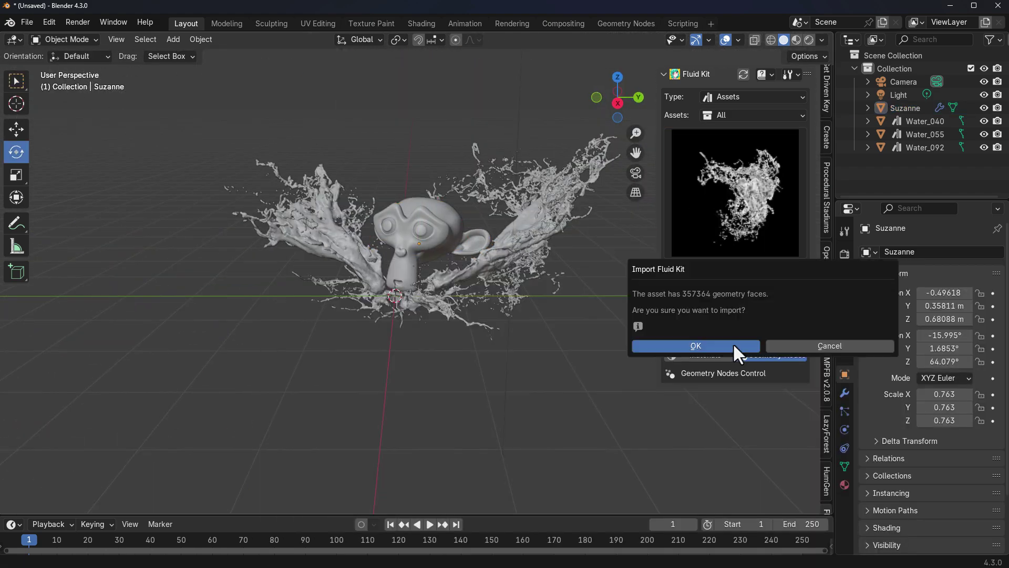
click(733, 345)
click(431, 310)
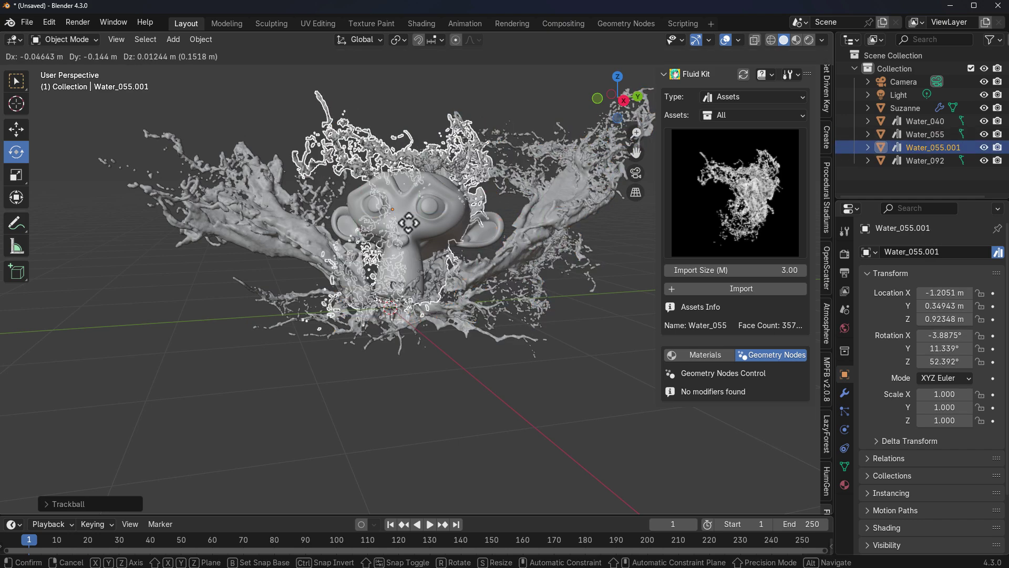
middle_drag(457, 358, 482, 406)
Set the Cycles render device to GPU Compute and preview the splash scene with Rendered viewport shading.
click(845, 254)
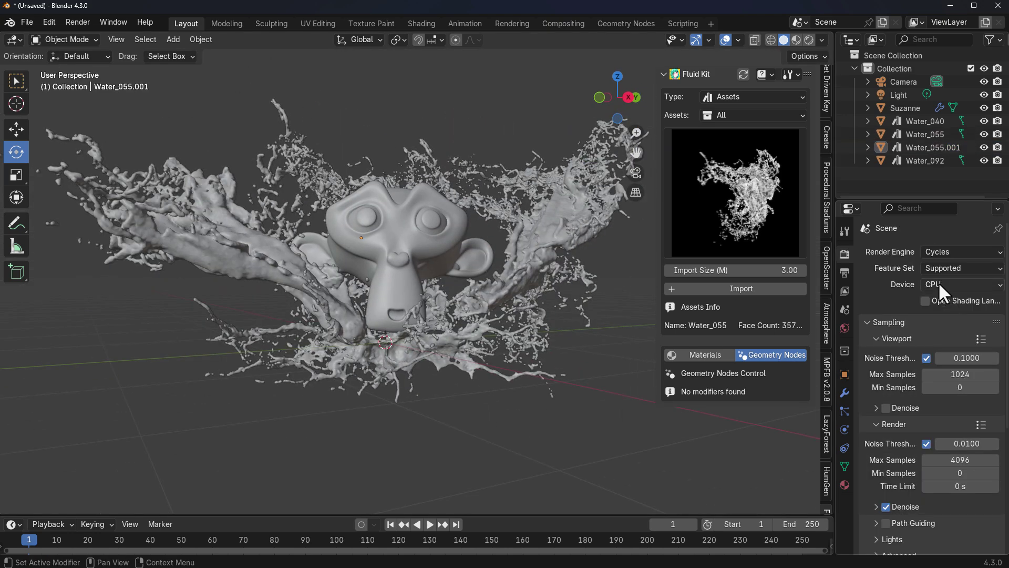
click(939, 282)
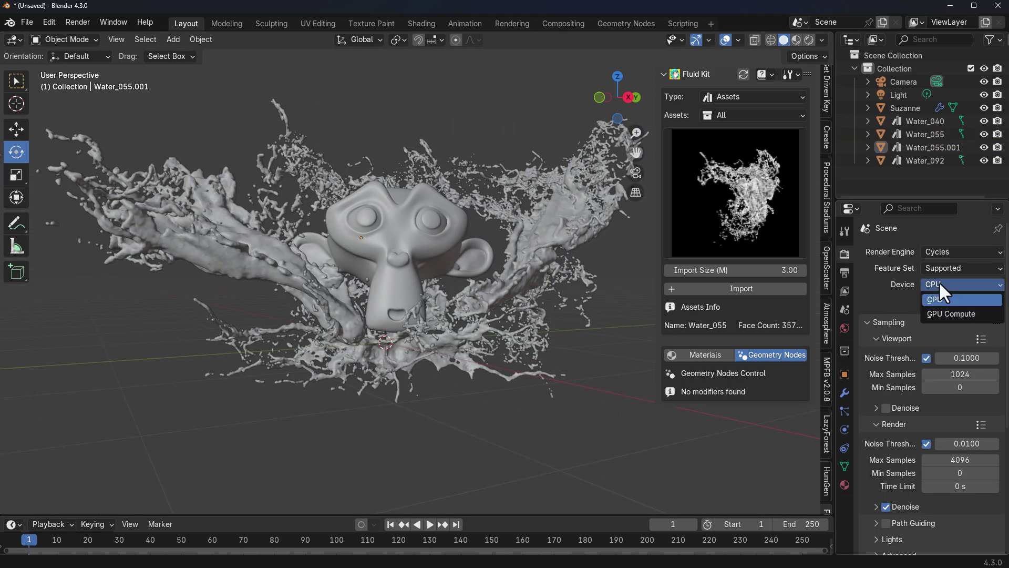
click(943, 313)
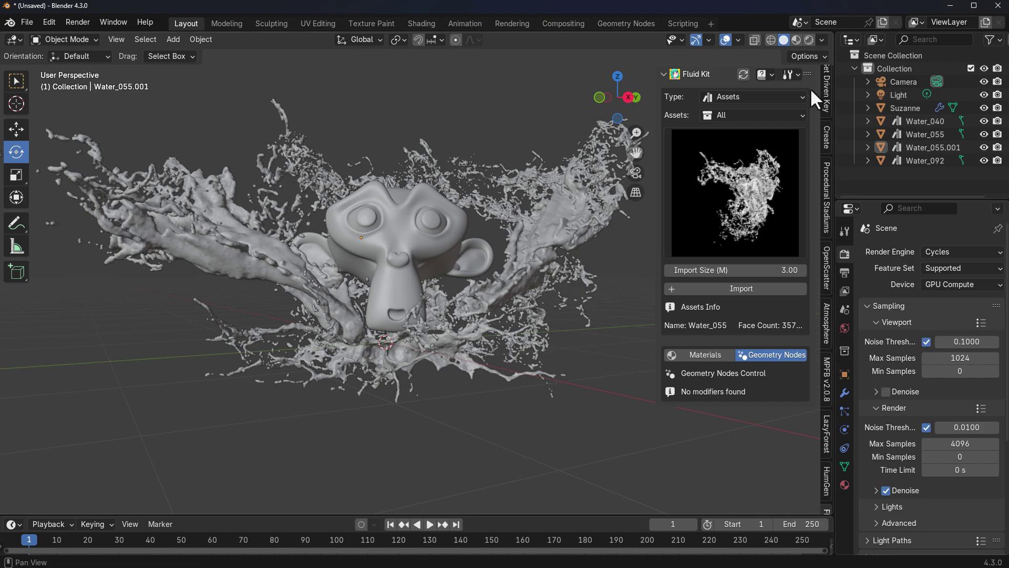
click(809, 39)
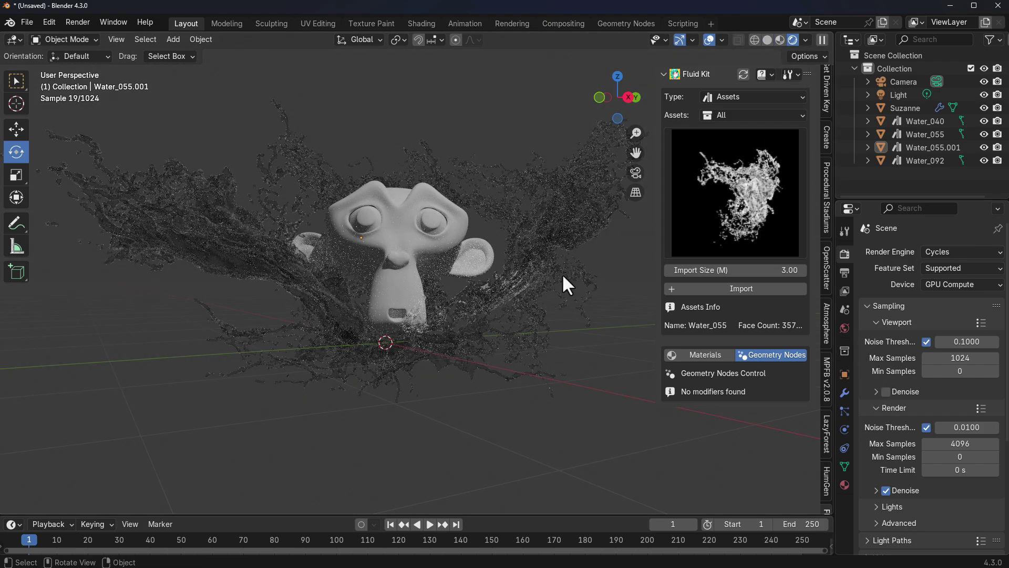
mouse_move(563, 284)
middle_down()
mouse_move(551, 327)
mouse_move(403, 263)
mouse_move(406, 228)
middle_up()
key(Home)
ctrl+scroll(663, 124, up, 4)
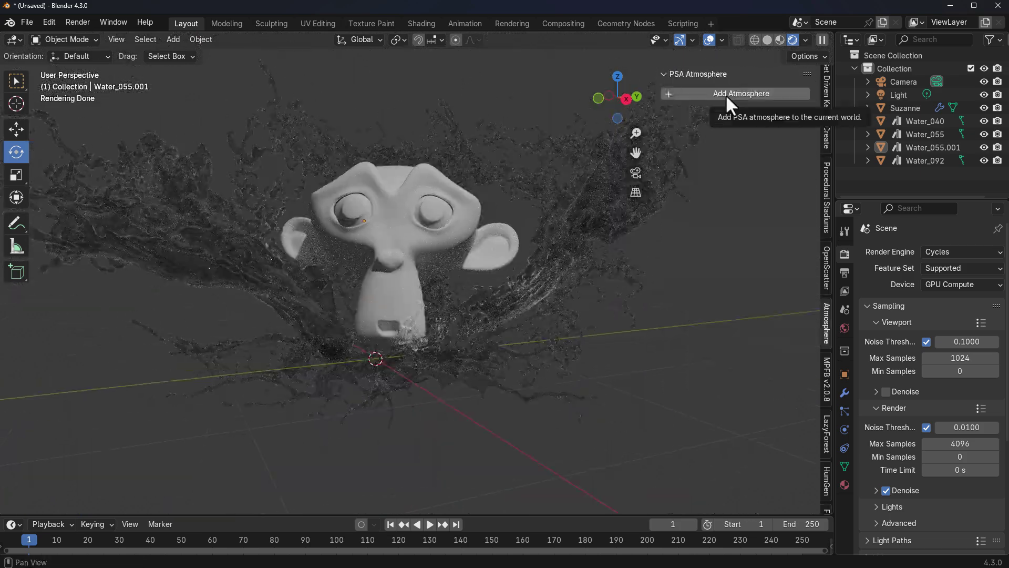
Add a PSA atmosphere with the earth3 preset and set the atmosphere intensity to 4.93.
click(726, 93)
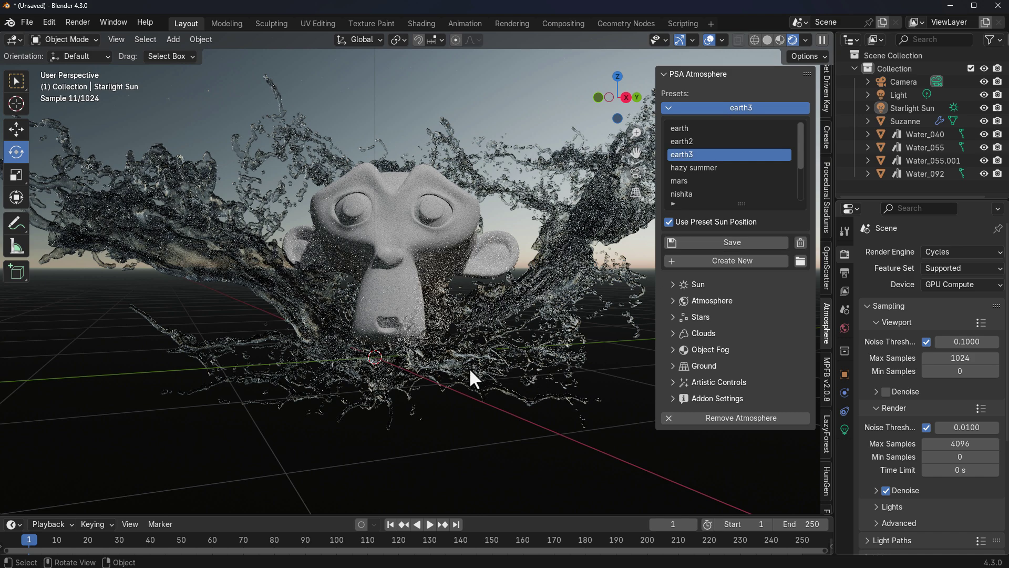
mouse_move(469, 368)
middle_down()
mouse_move(484, 373)
mouse_move(486, 364)
middle_up()
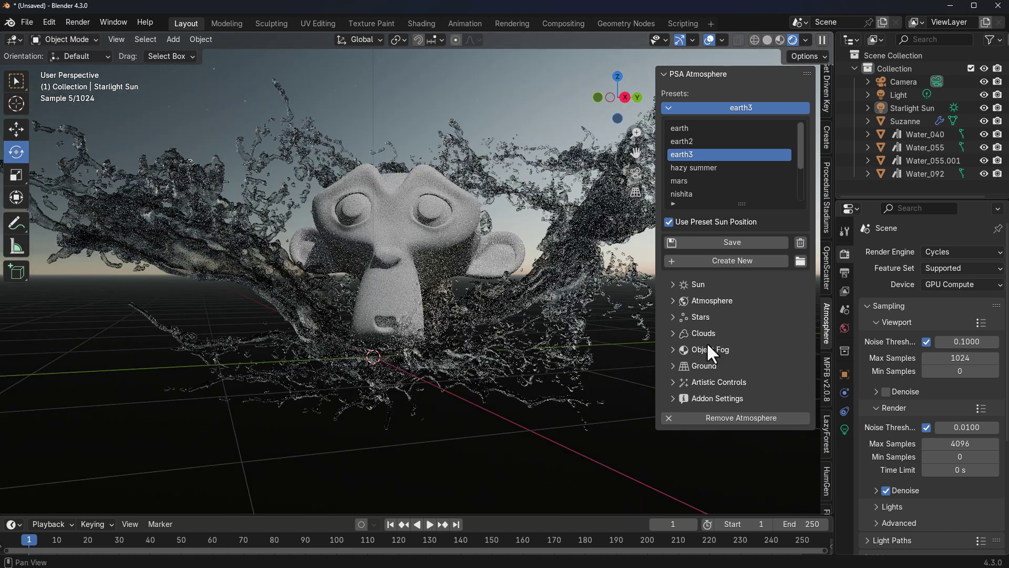
click(672, 299)
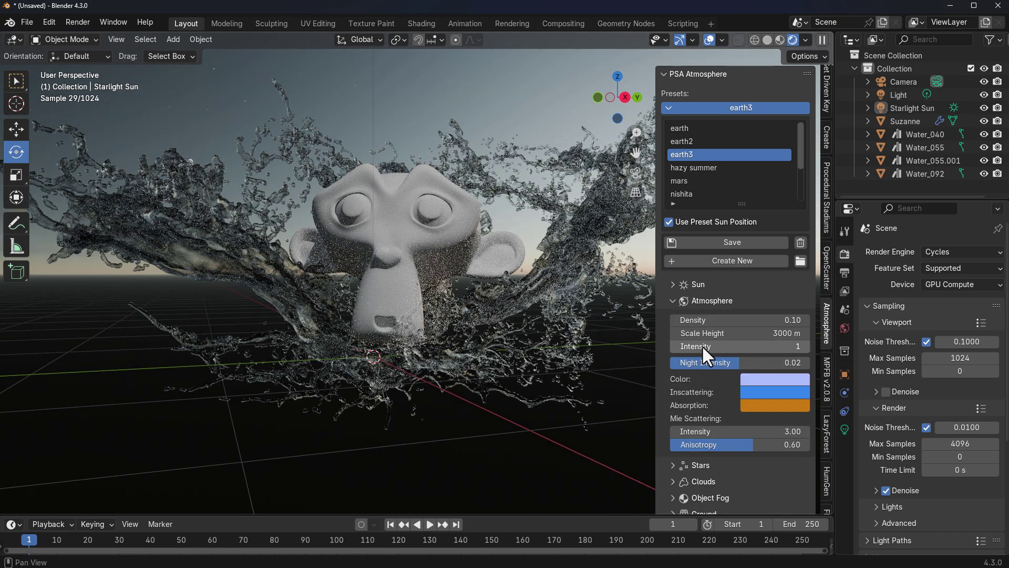
click(739, 341)
text(4.93)
key(Return)
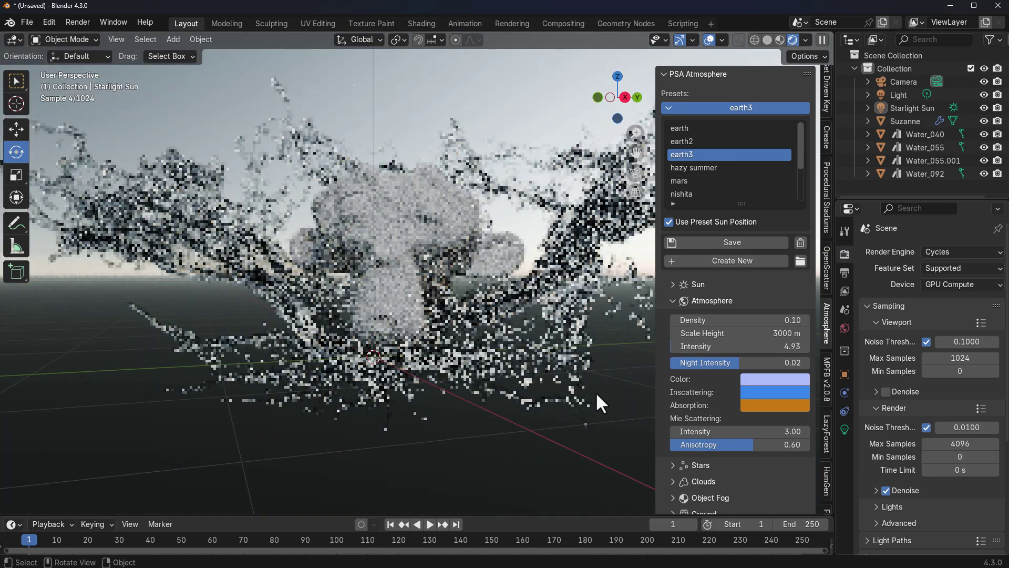
middle_drag(595, 392, 430, 248)
scroll(429, 248, up, 2)
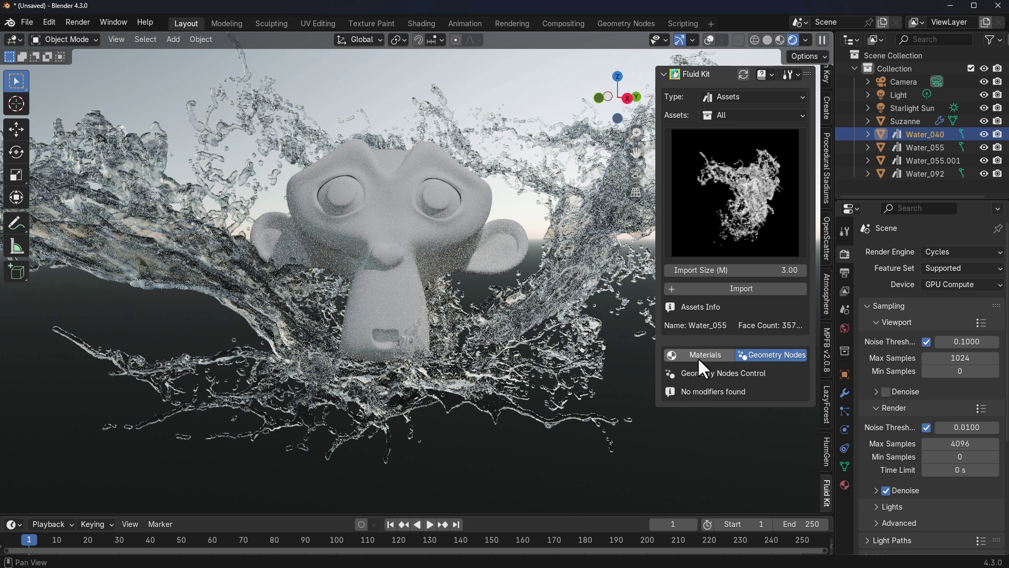
Replace the material on Water_040 with the yellow fluid material from the Fluid Kit materials library.
click(698, 355)
scroll(699, 418, down, 8)
click(717, 330)
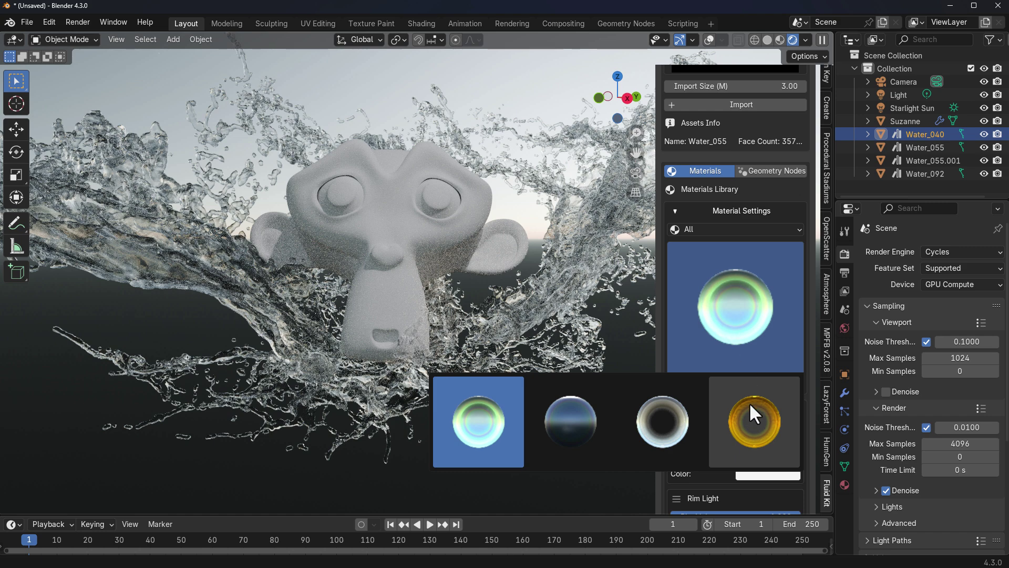
click(749, 423)
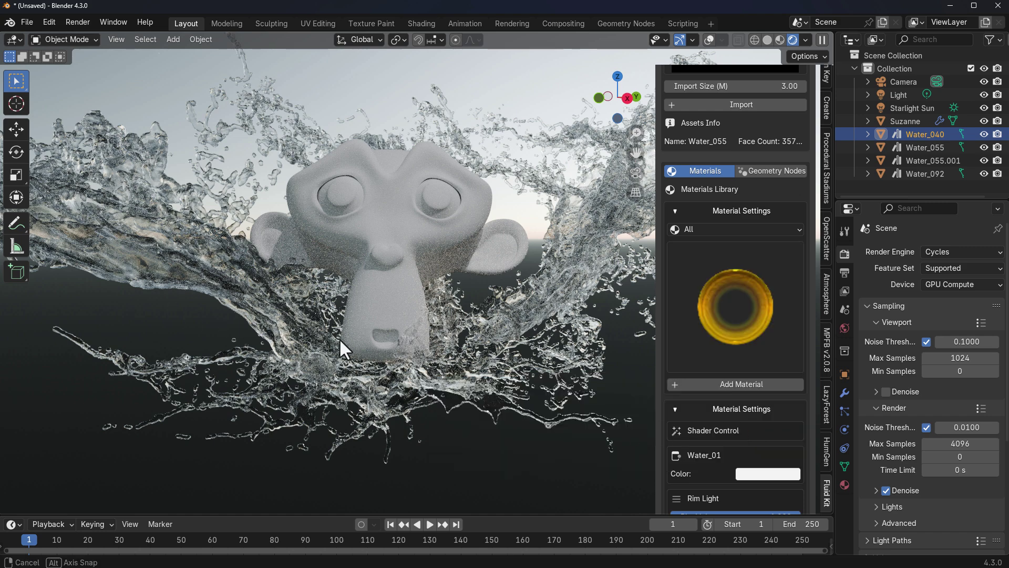
click(698, 381)
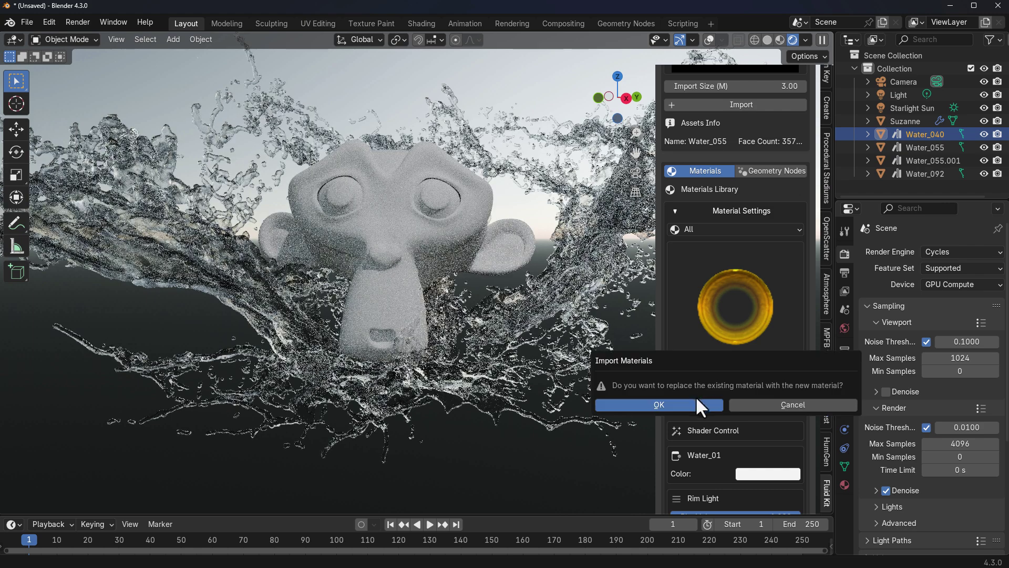
click(693, 402)
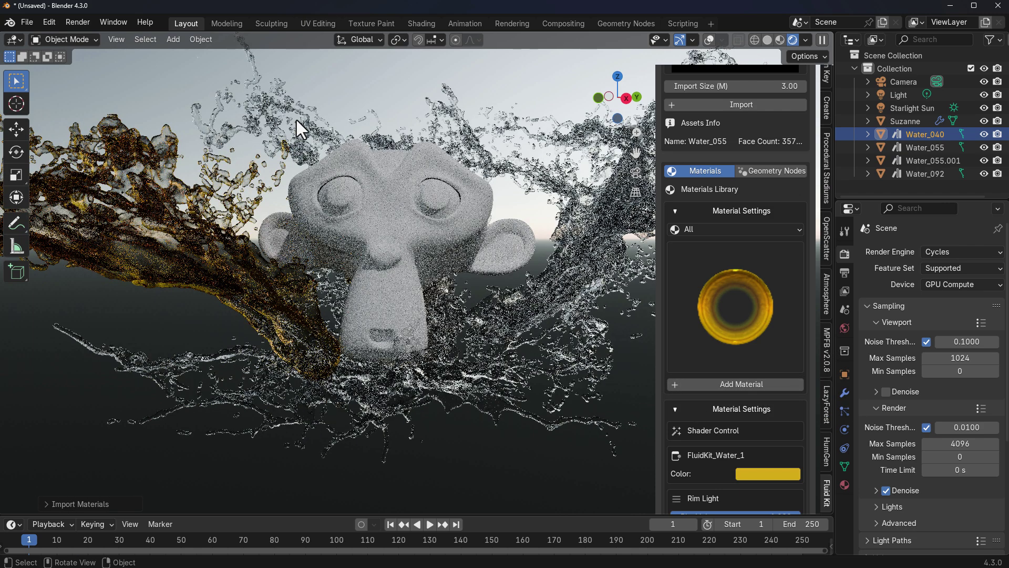
Replace the materials on Water_055.001, Water_055 and Water_092 with the same yellow fluid material.
click(298, 111)
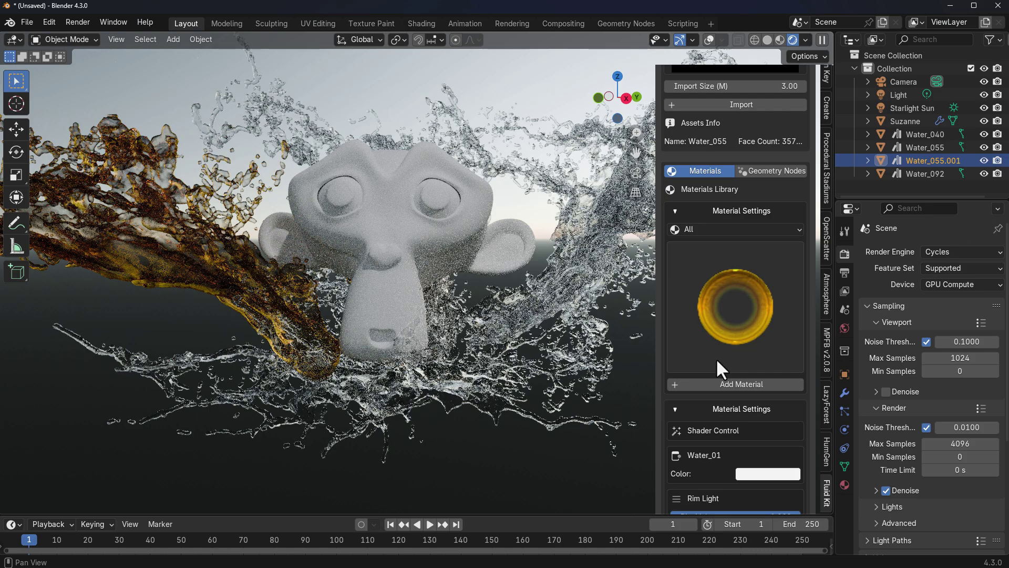
click(720, 384)
click(726, 408)
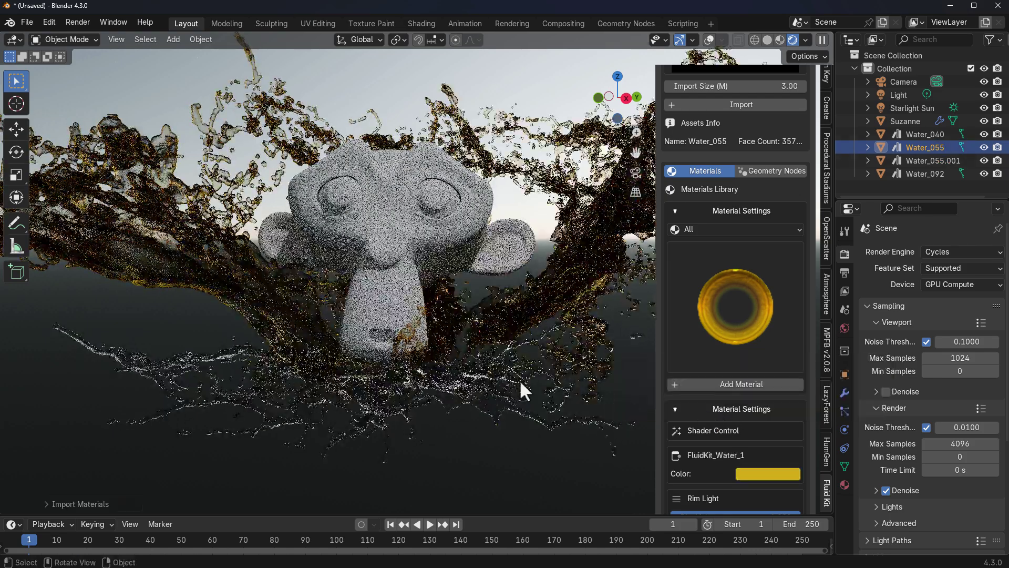
click(520, 385)
click(720, 384)
click(699, 408)
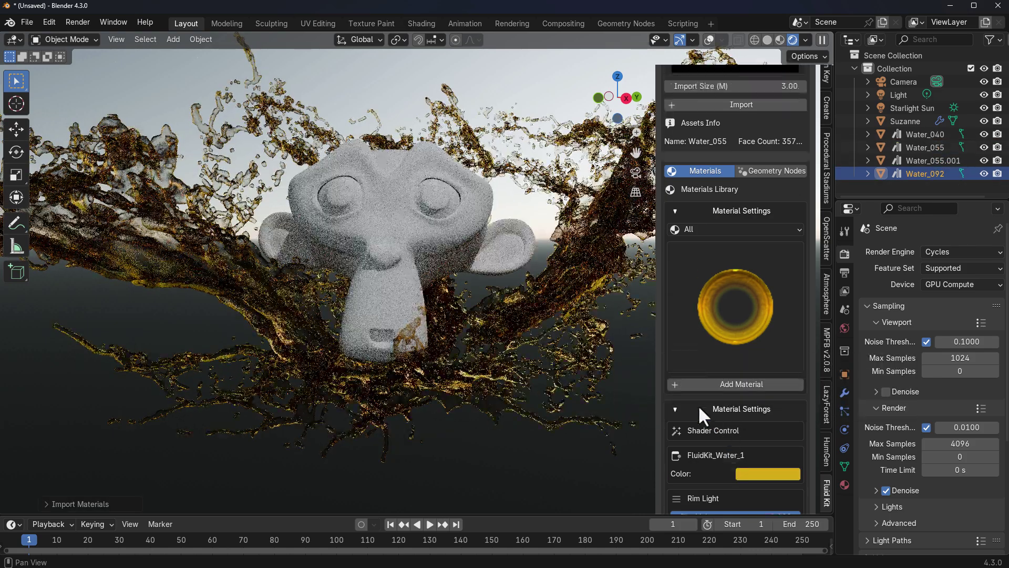
Change the FluidKit_Water_1 color to pale blue-green #C2D7D2 and set the Rim Light Width to about 0.615.
scroll(697, 406, down, 5)
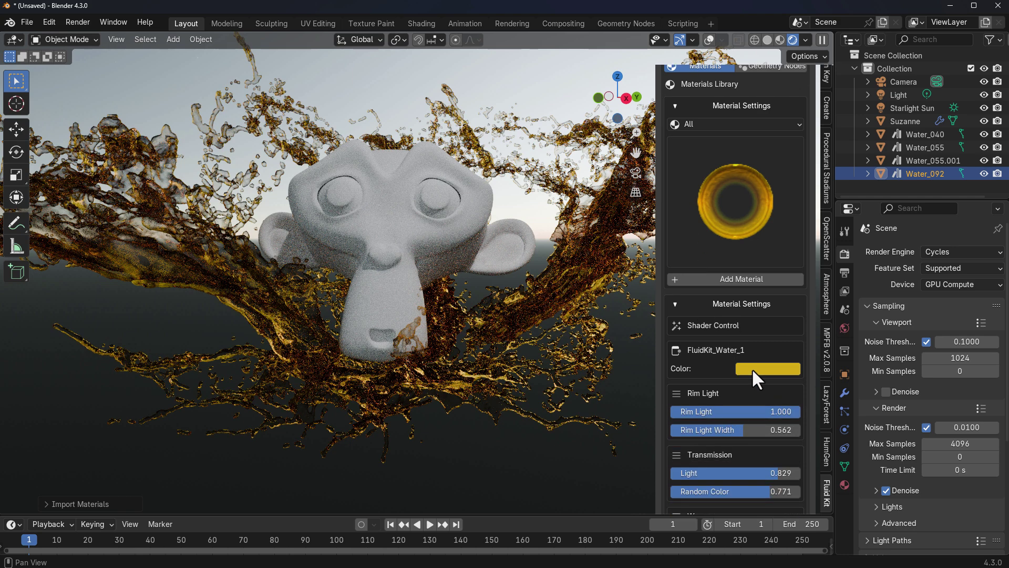
click(751, 367)
mouse_move(786, 244)
mouse_down()
mouse_move(784, 211)
mouse_move(812, 213)
mouse_move(822, 190)
mouse_move(793, 200)
mouse_up()
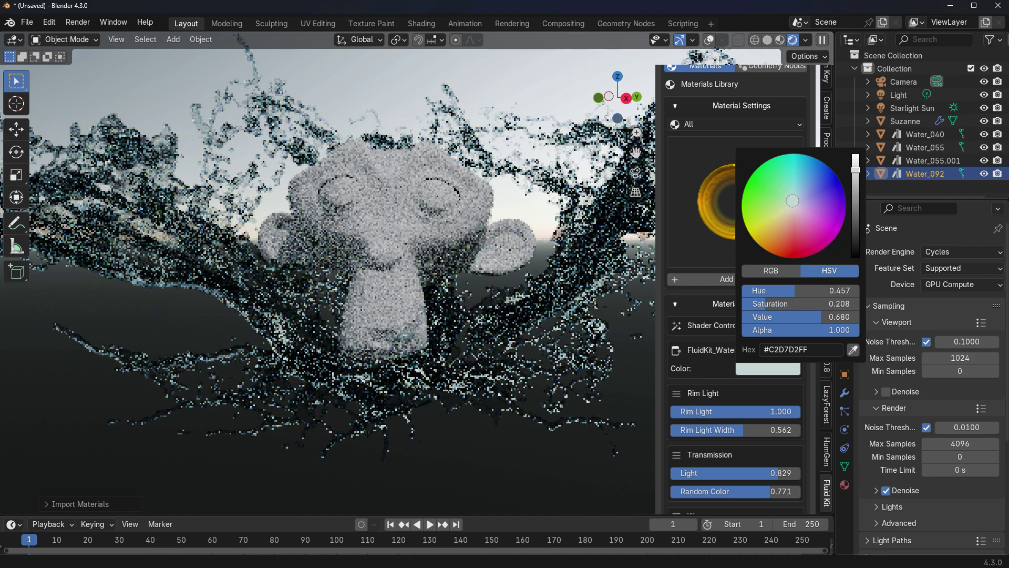
scroll(516, 322, down, 2)
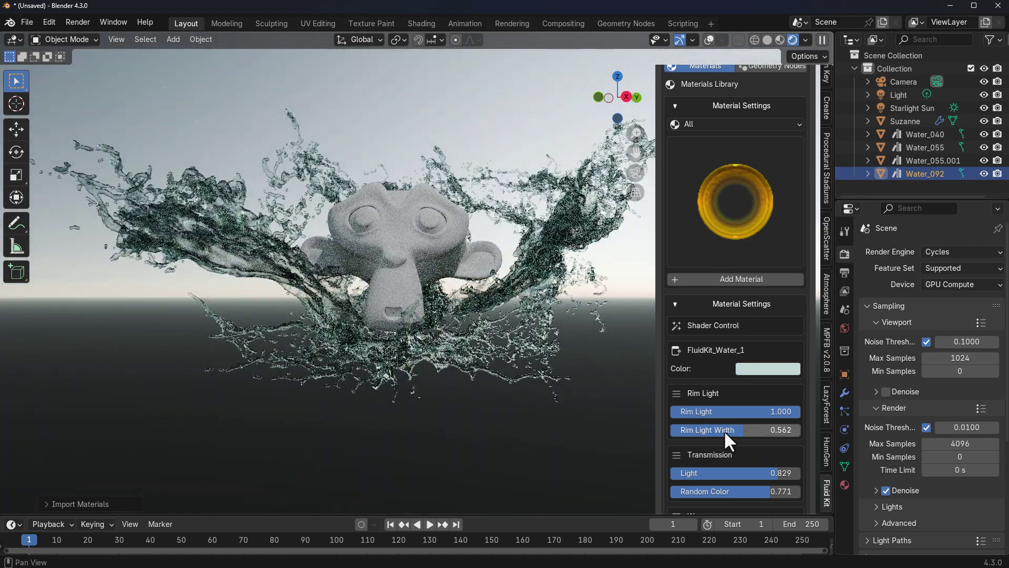
drag(724, 430, 750, 430)
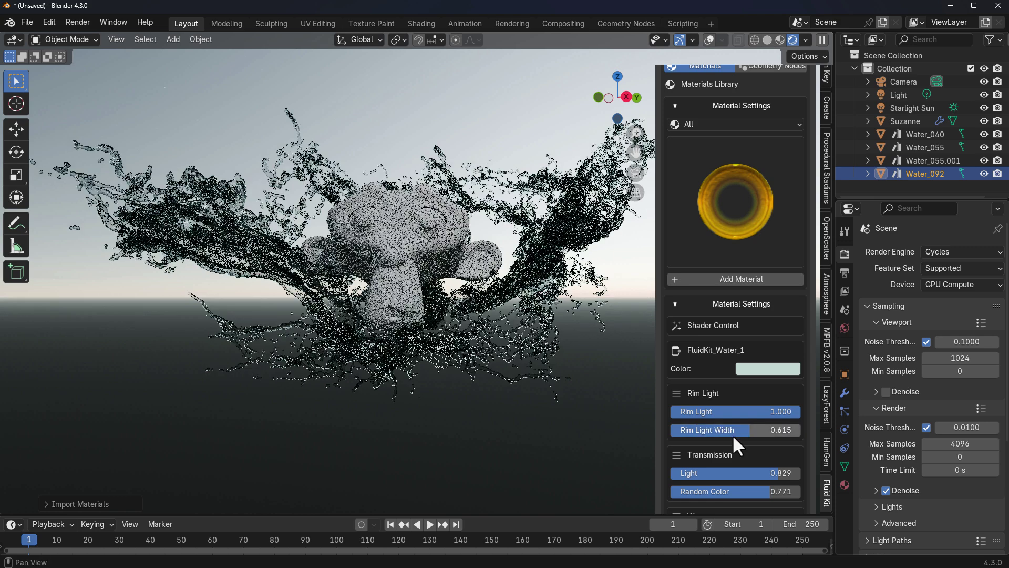
Increase the fluid material's Transmission Light and its Wave Scale, Strength, Seed and Brighter values.
scroll(733, 463, down, 5)
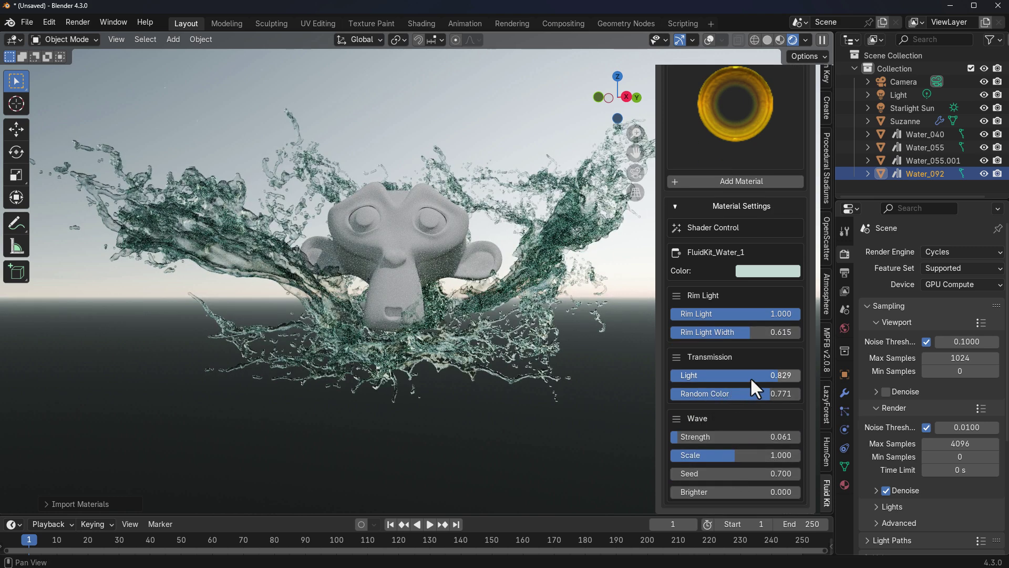
drag(749, 377, 766, 376)
drag(734, 454, 757, 454)
drag(702, 437, 738, 437)
drag(736, 473, 757, 473)
drag(676, 496, 708, 491)
scroll(735, 172, up, 10)
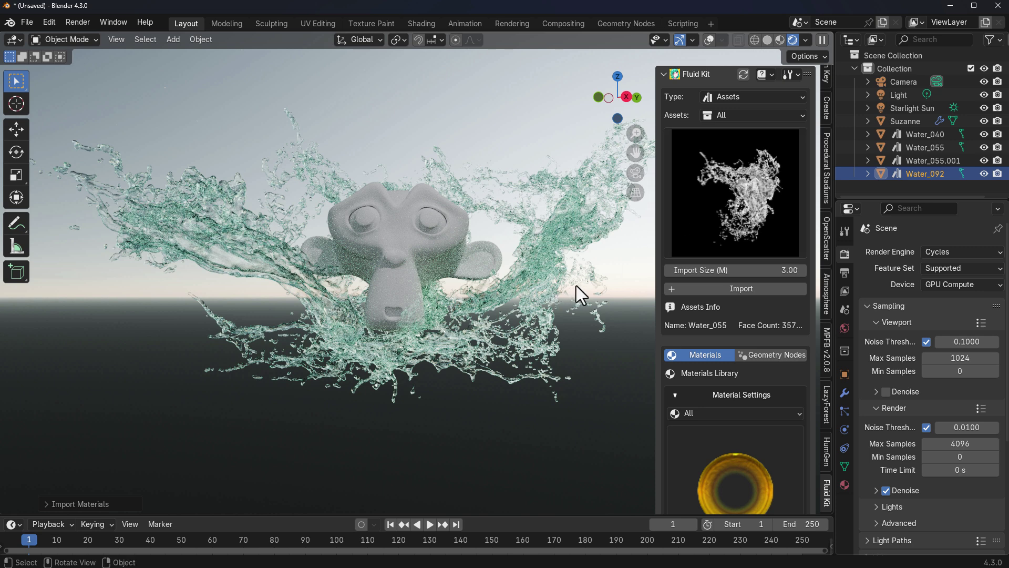
Switch the Fluid Kit asset type to GN_Assets and return the viewport to Solid shading with overlays shown.
click(742, 96)
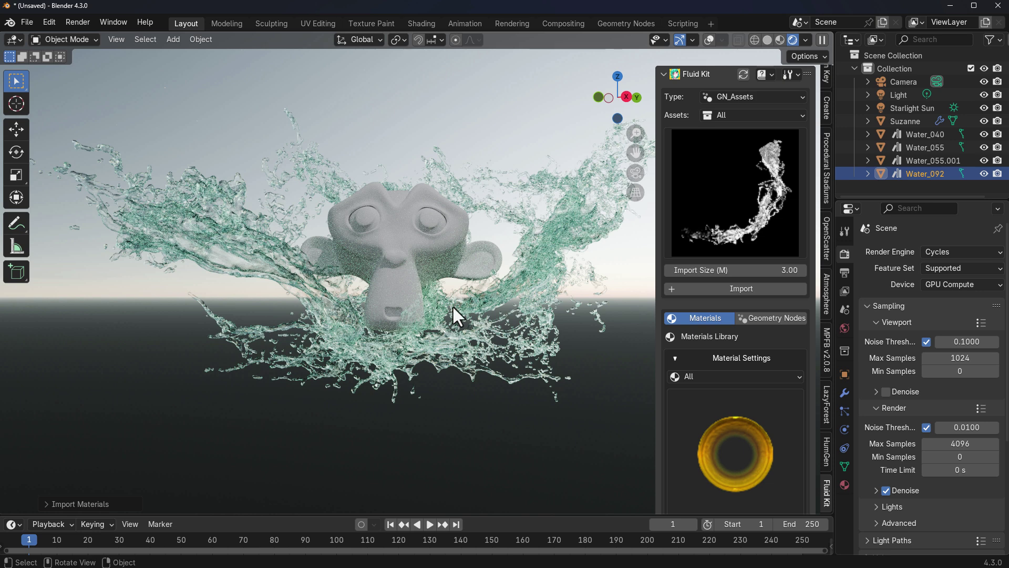
click(708, 41)
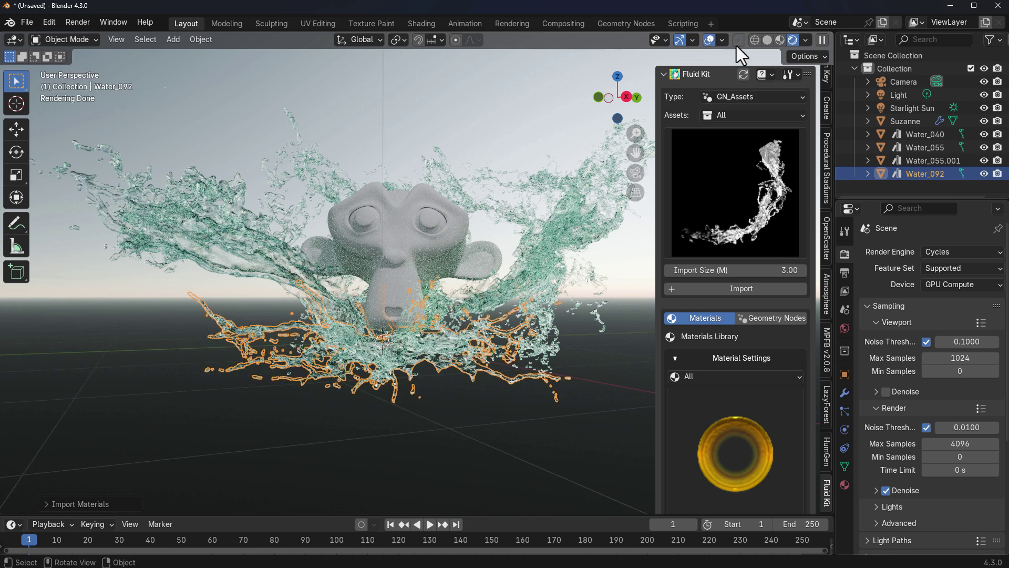
click(767, 40)
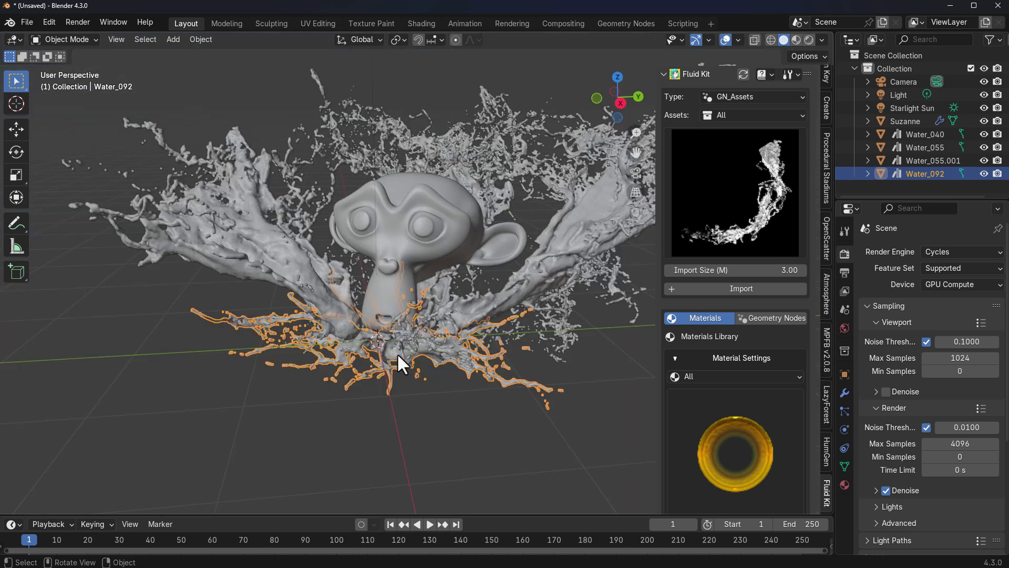
Hide all four water splash objects so only the monkey head remains in the viewport.
click(514, 285)
key(h)
click(457, 155)
key(h)
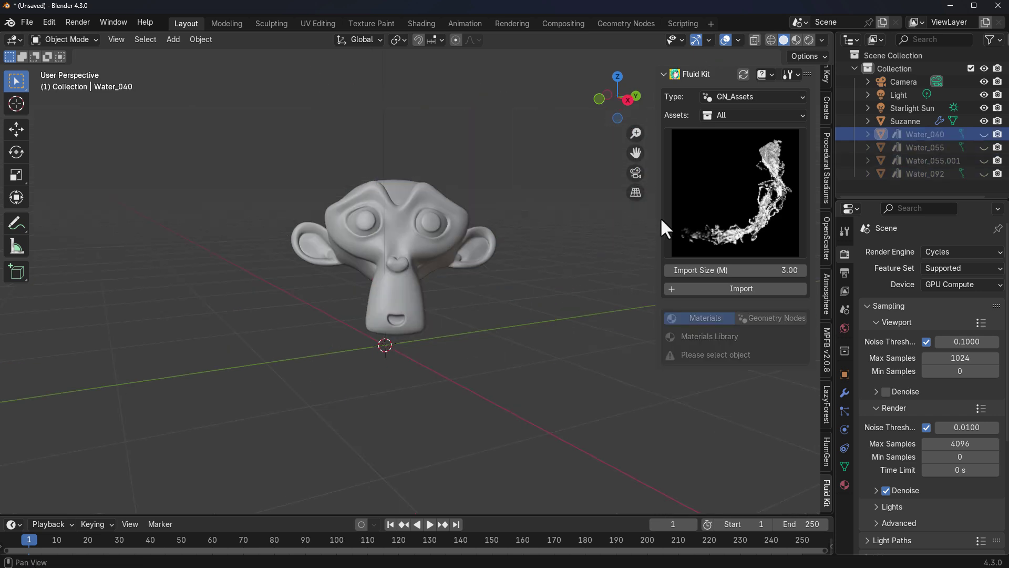
Import the first curved GN water asset at a size of 1 m and delete it.
click(743, 204)
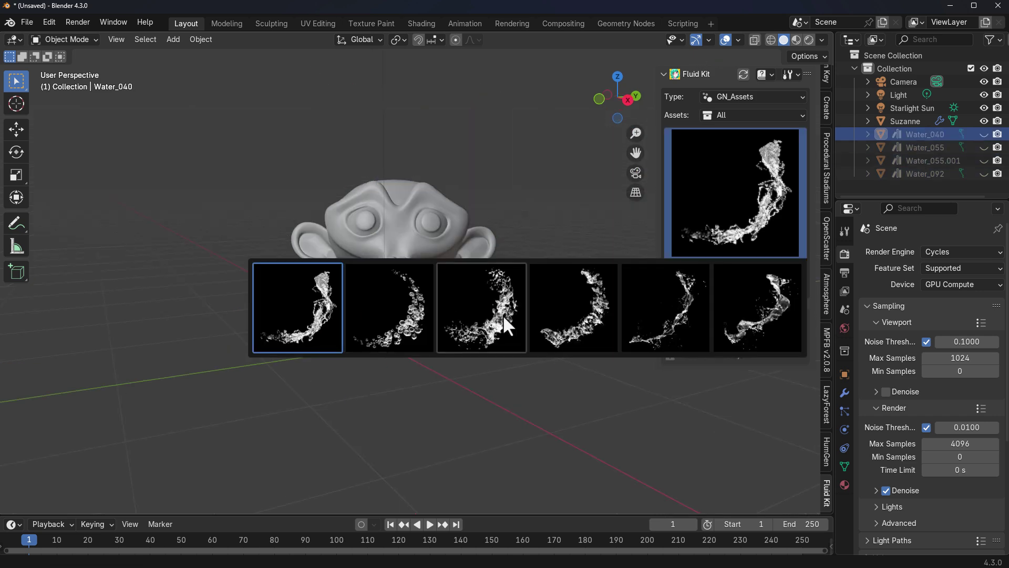
click(297, 326)
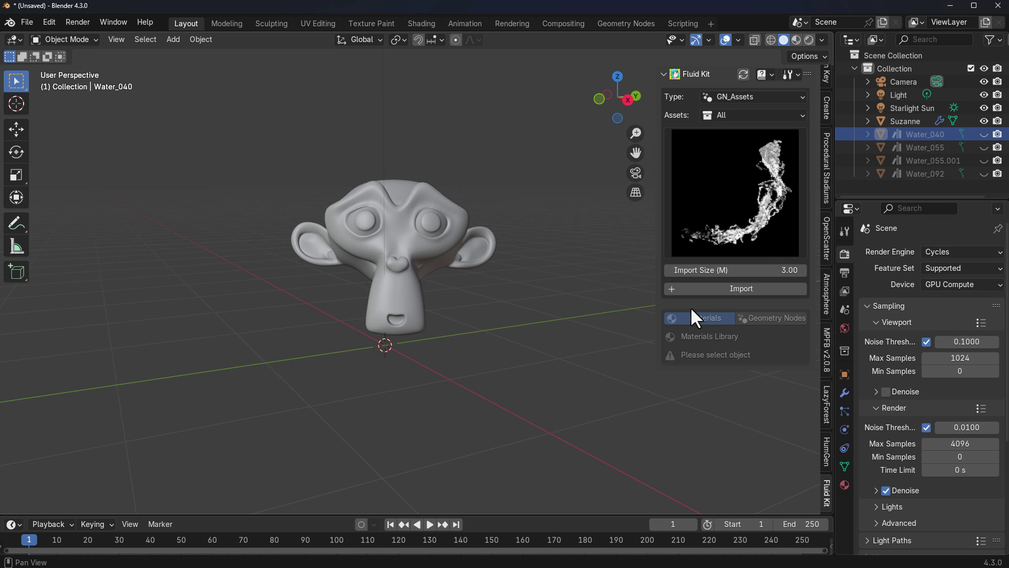
click(738, 269)
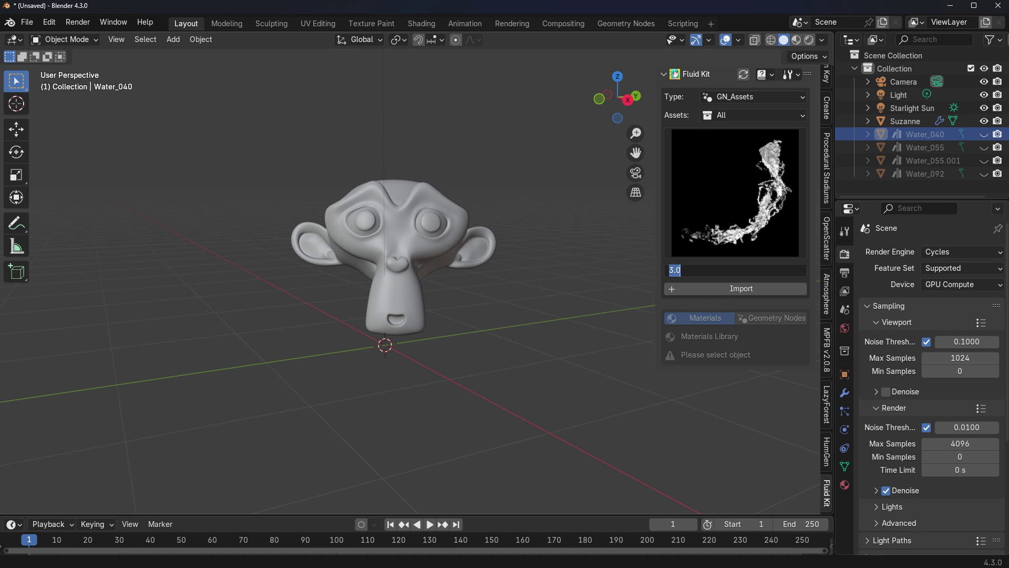
key(Return)
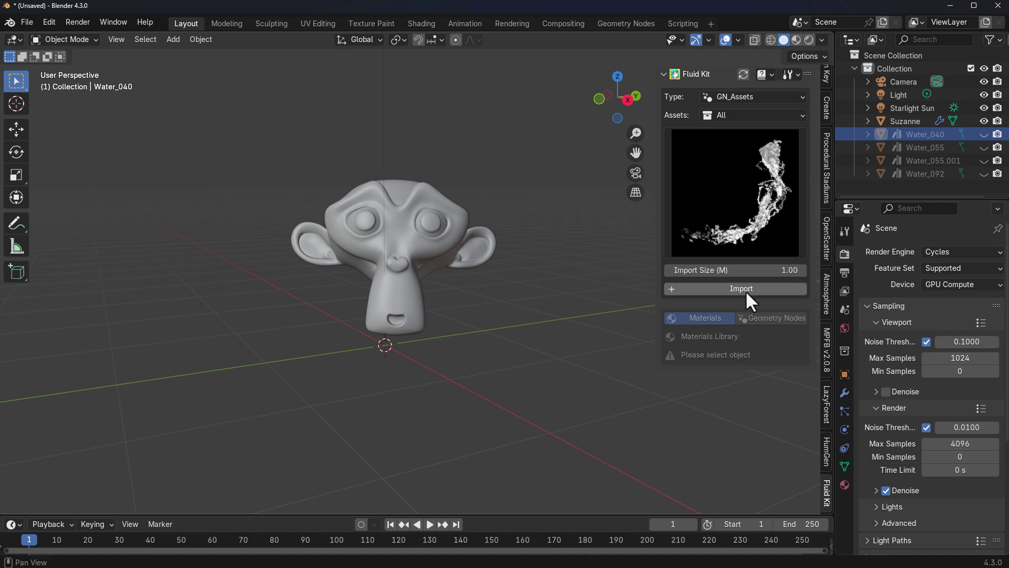
click(746, 289)
middle_drag(437, 391, 418, 292)
key(Delete)
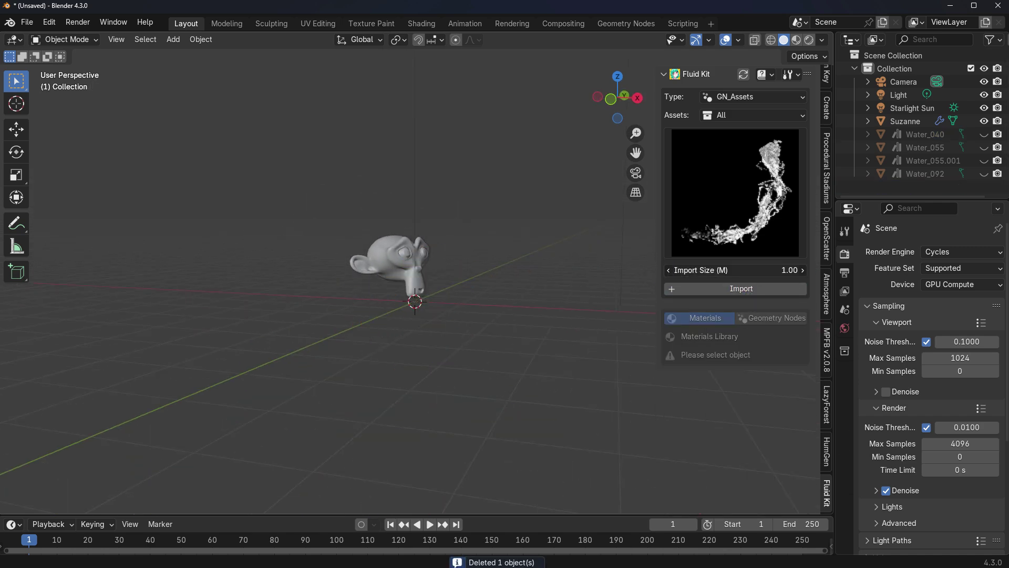
Import the first curved GN water asset with the import size set to 5 m.
click(763, 269)
text(5)
key(Return)
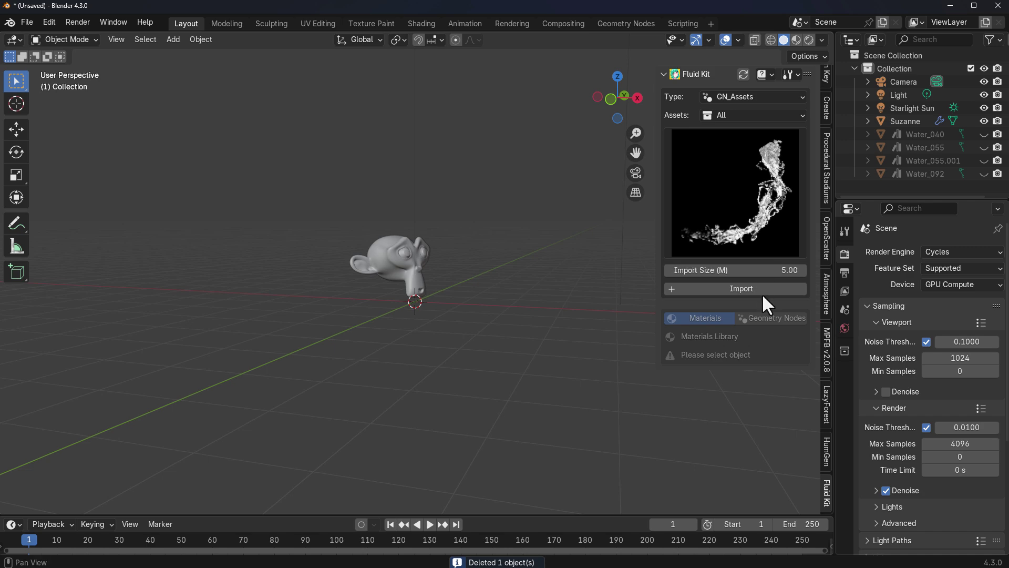
click(761, 288)
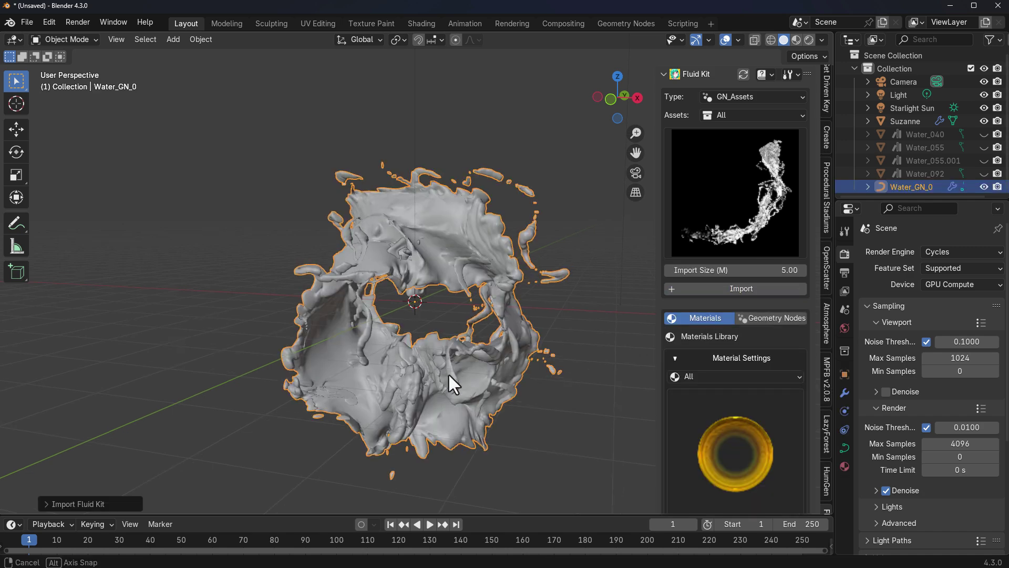
middle_drag(449, 374, 377, 389)
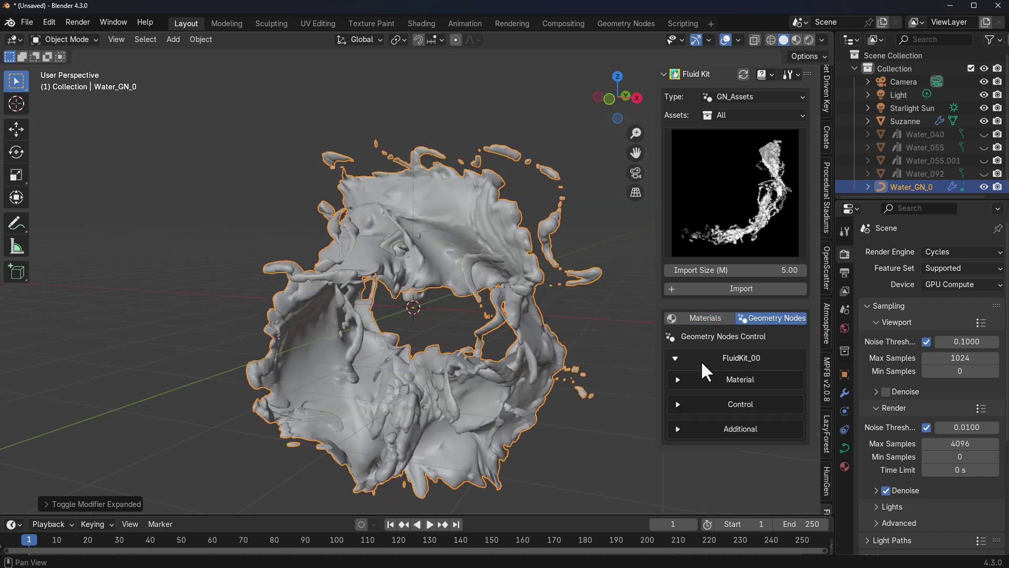
In the asset's geometry-nodes controls, set Width to 0.459, Detail to 0.844 and Frequency to 0.343.
click(679, 378)
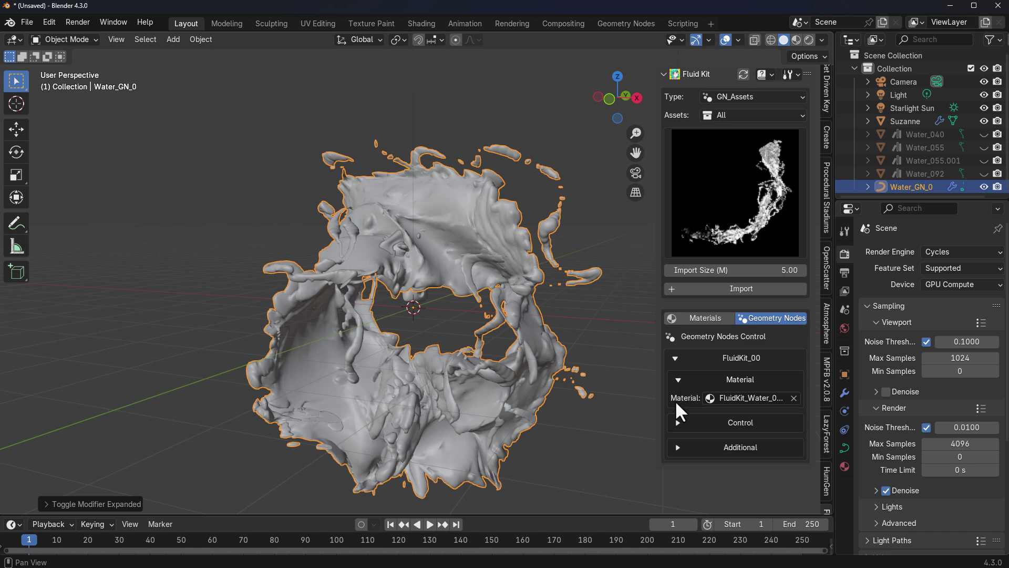
click(705, 423)
scroll(707, 425, down, 3)
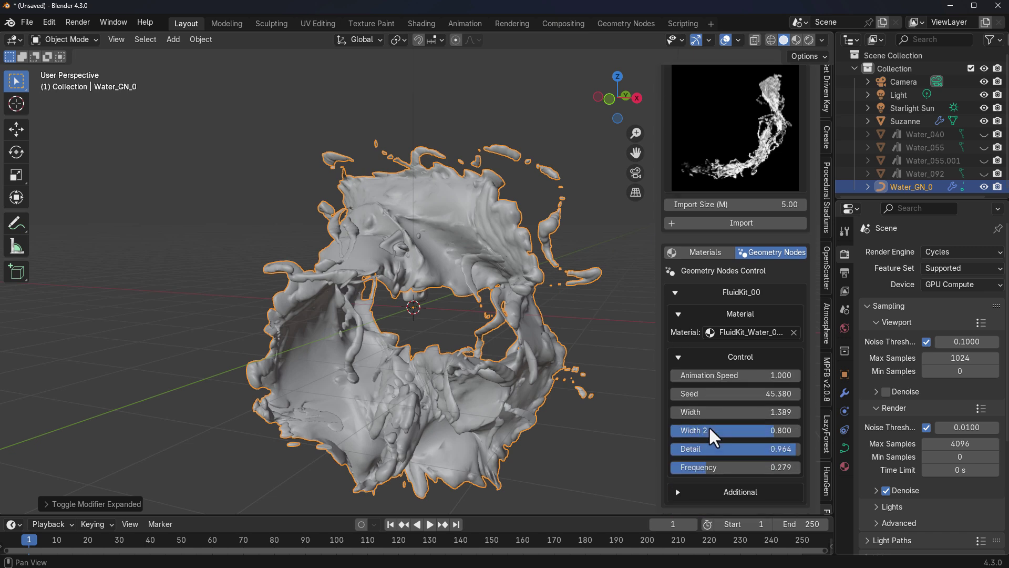
click(735, 131)
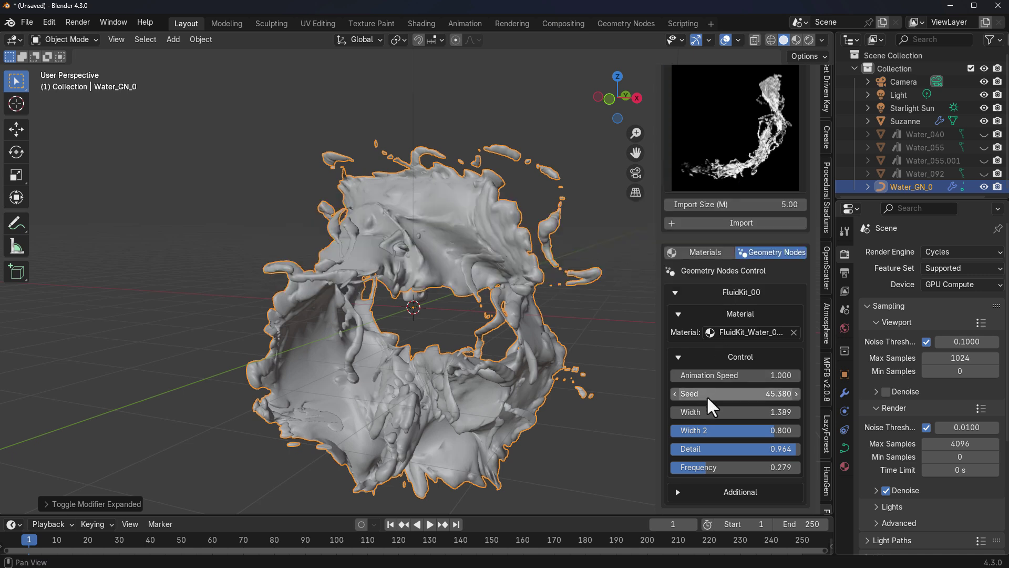
drag(736, 412, 687, 412)
drag(736, 467, 720, 448)
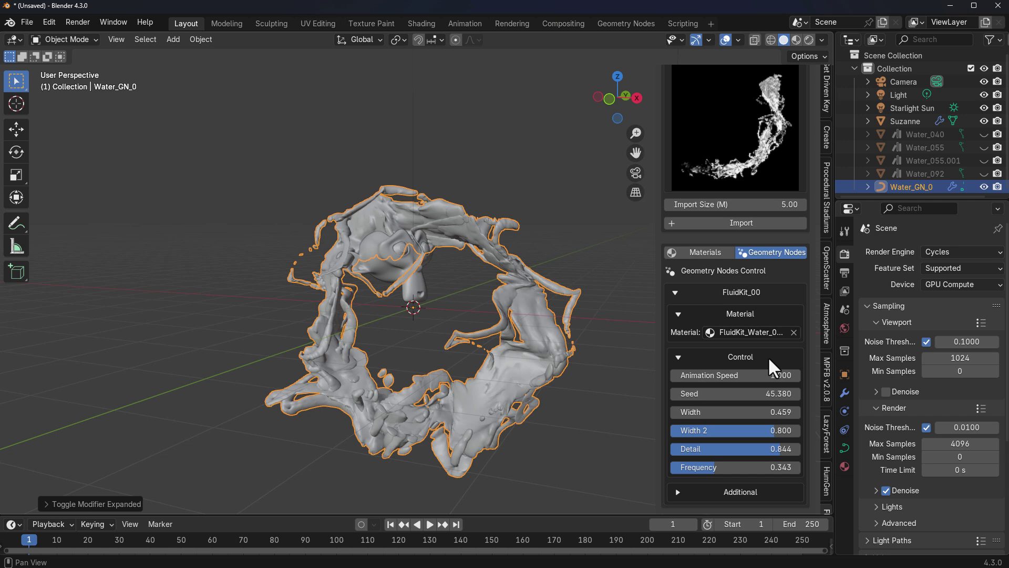
Play the water ring's animation, stop it at frame 17 and show the additional geometry-nodes settings.
click(430, 525)
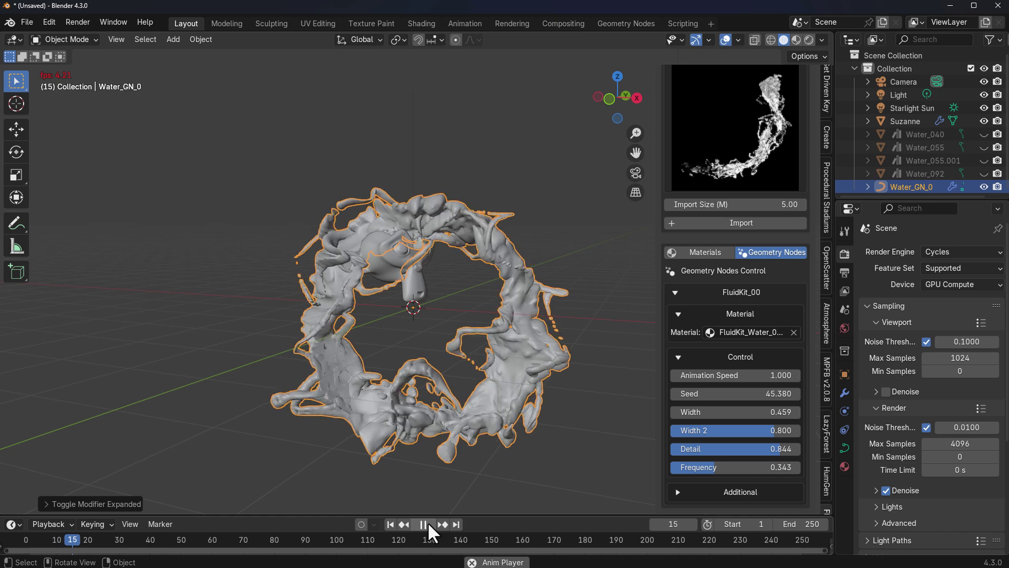
click(428, 525)
click(691, 491)
scroll(730, 440, down, 3)
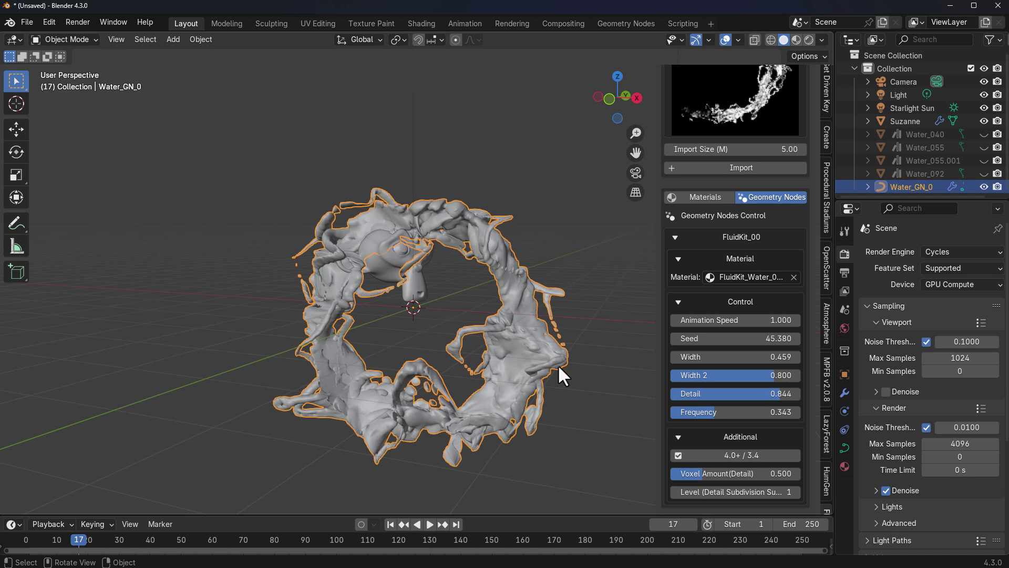
Raise the water ring along the Z axis so that it surrounds the monkey head.
click(19, 128)
drag(415, 258, 416, 226)
middle_drag(417, 226, 377, 337)
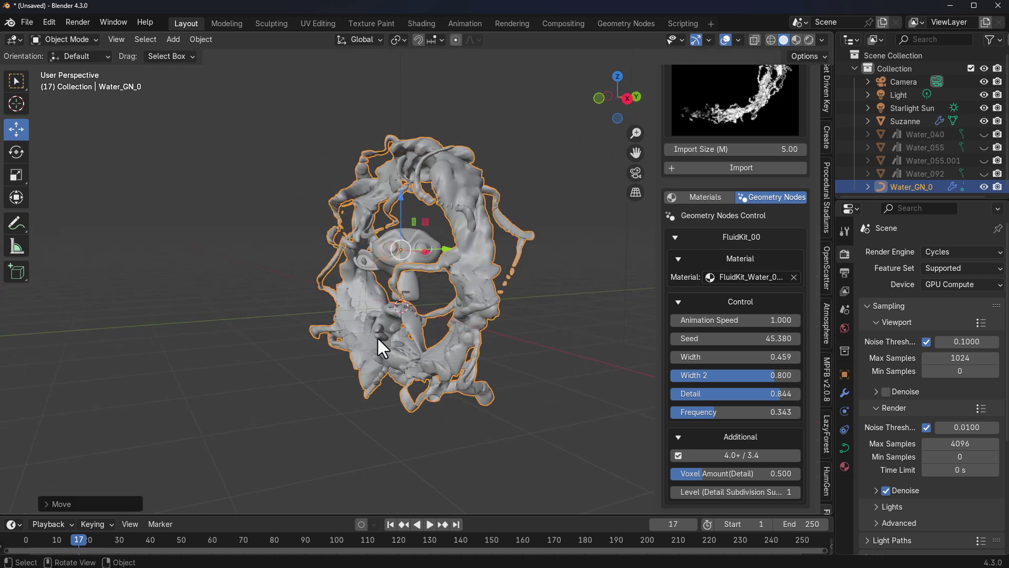
In Edit Mode, reshape the water ring's curve by shifting its upper corner, raising its top middle point and lowering its bottom middle point.
click(72, 38)
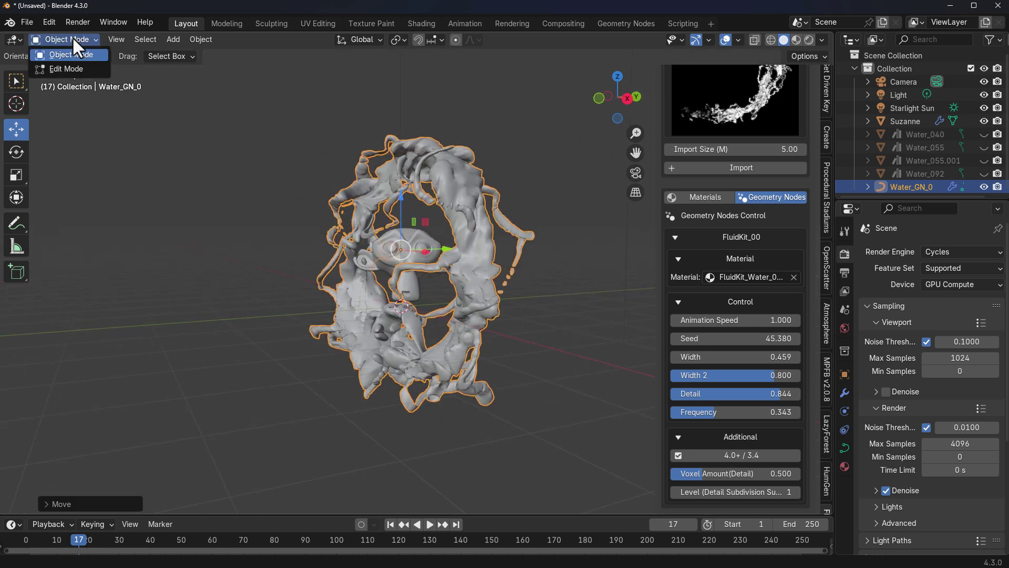
click(75, 65)
middle_drag(296, 241, 592, 149)
click(518, 201)
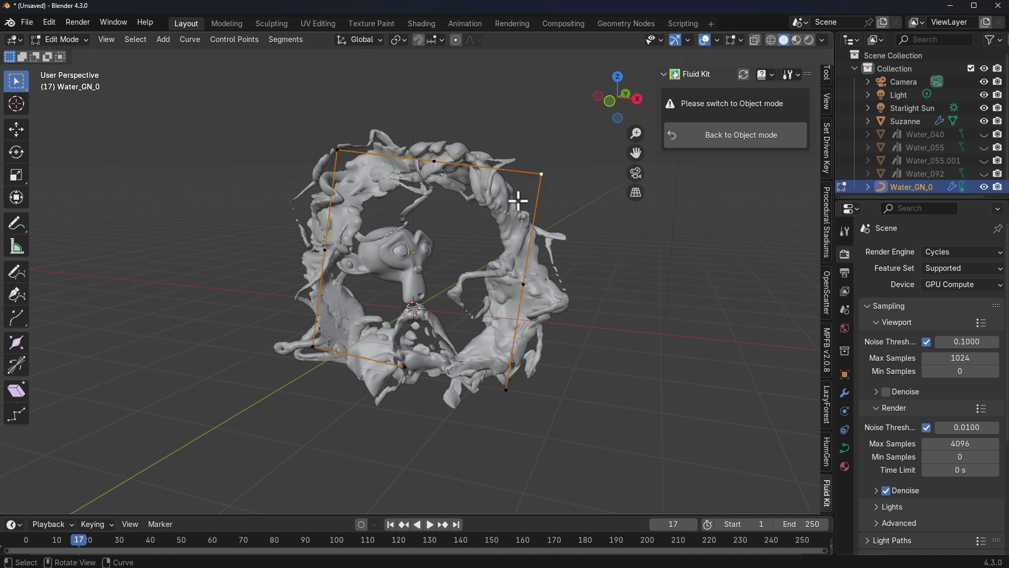
click(16, 128)
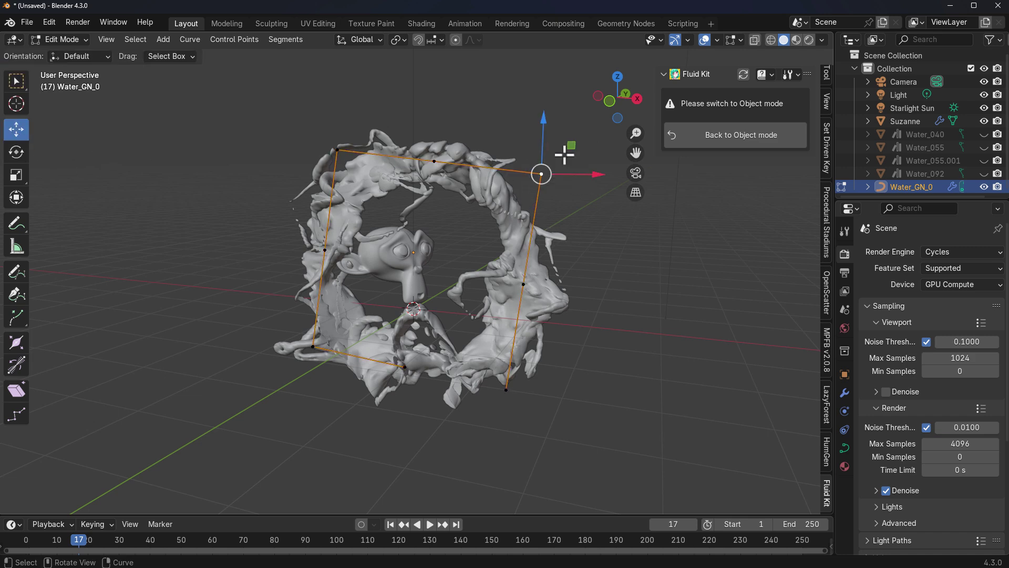
drag(565, 153, 438, 59)
click(404, 366)
drag(404, 341, 404, 399)
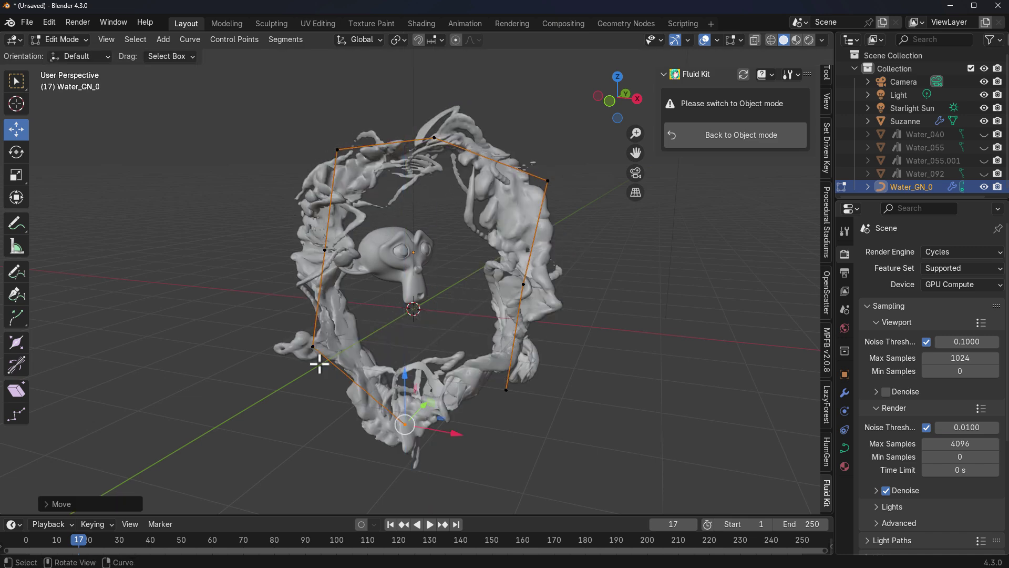
Move the water curve's lower corner point about 1.18 m along the Y axis.
click(314, 348)
key(g)
key(y)
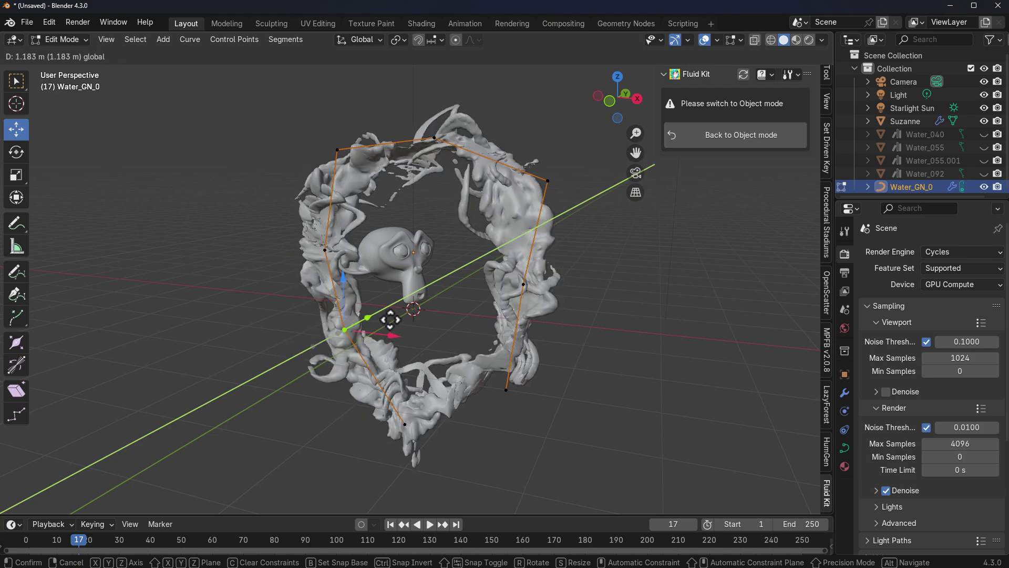
click(390, 319)
middle_drag(390, 319, 451, 303)
Return to Object Mode with Rendered shading and try rotating the water ring around the monkey head.
key(Tab)
scroll(351, 112, up, 4)
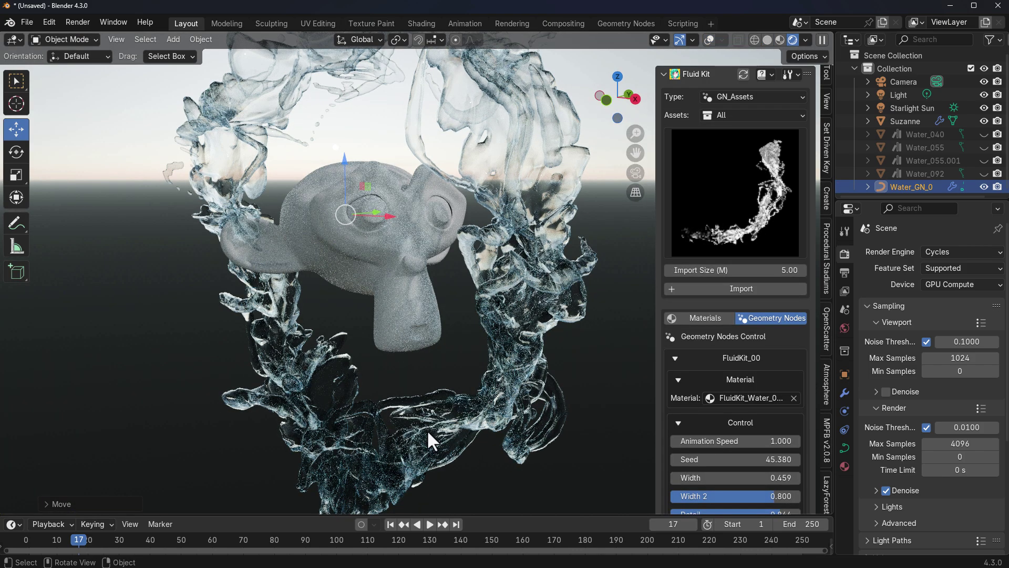
click(16, 152)
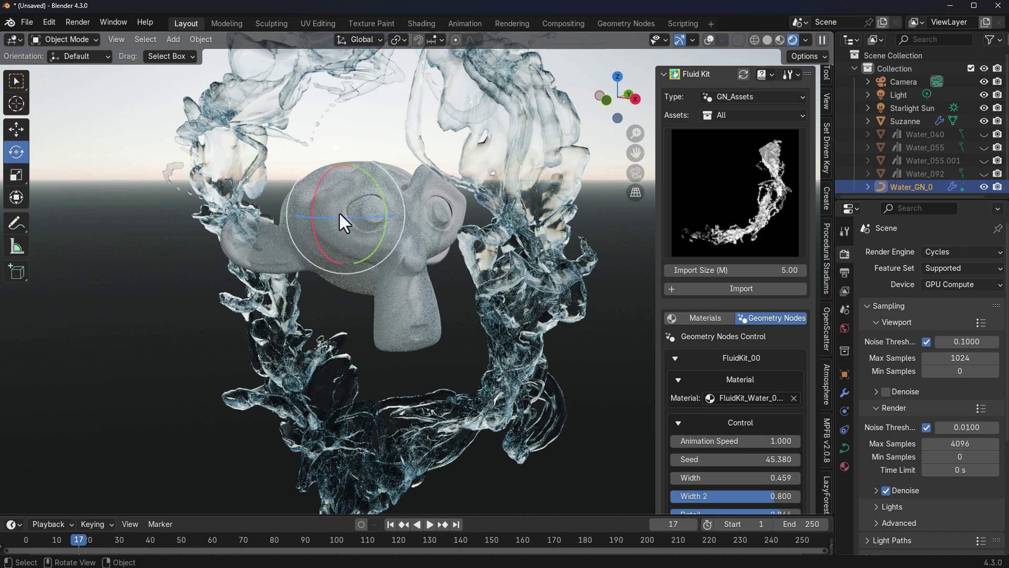
drag(338, 211, 378, 214)
key(Escape)
key(w)
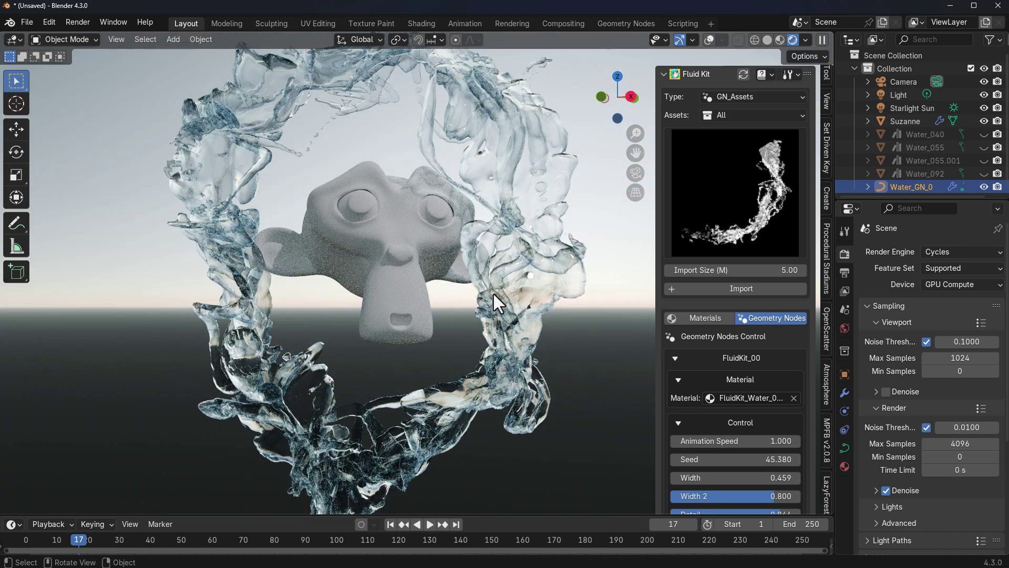
Play the water ring's animation in the rendered view, checking the geometry-nodes settings, and cancel playback back to frame 1.
click(430, 524)
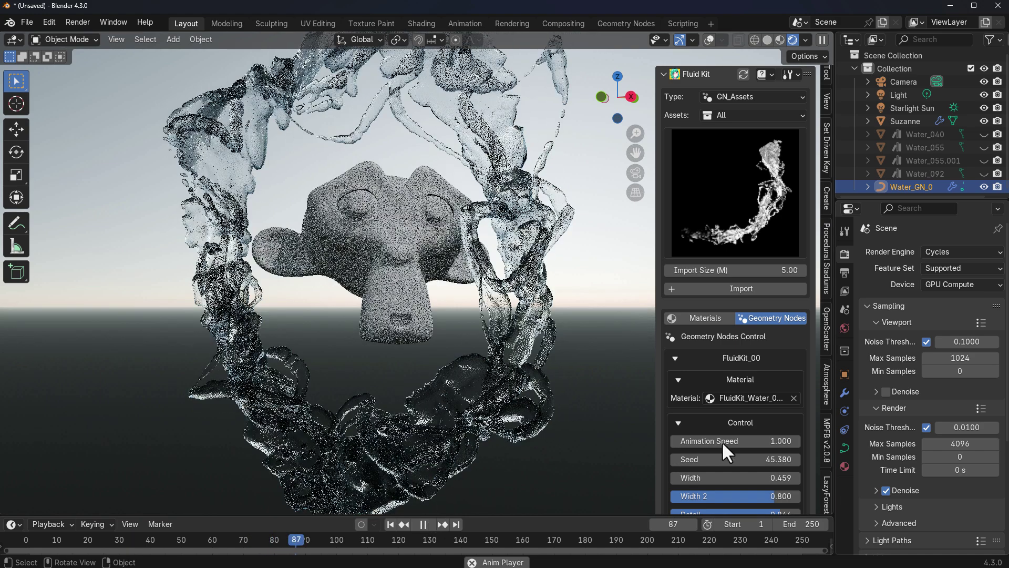
scroll(734, 448, down, 5)
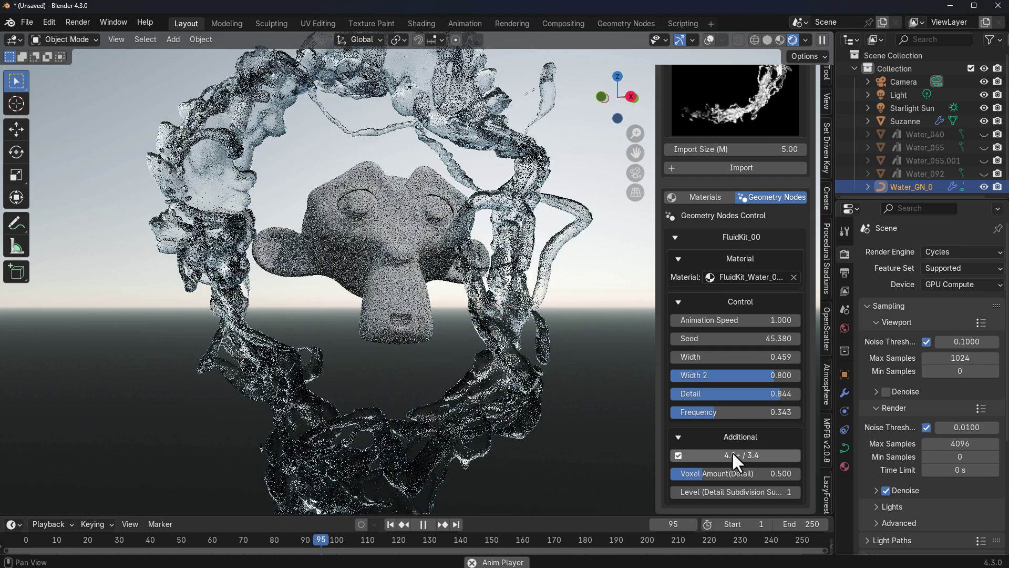
key(Escape)
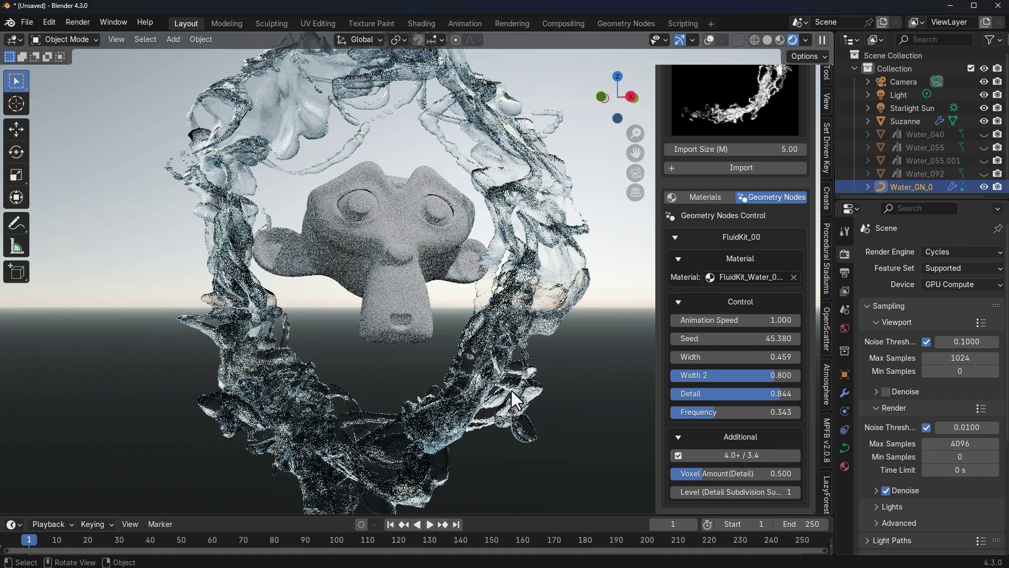
Return the viewport to Solid shading, hide the first GN water ring and show the overlays again.
click(767, 41)
mouse_move(465, 308)
middle_down()
mouse_move(279, 320)
mouse_move(641, 228)
mouse_move(505, 295)
middle_up()
scroll(505, 298, down, 4)
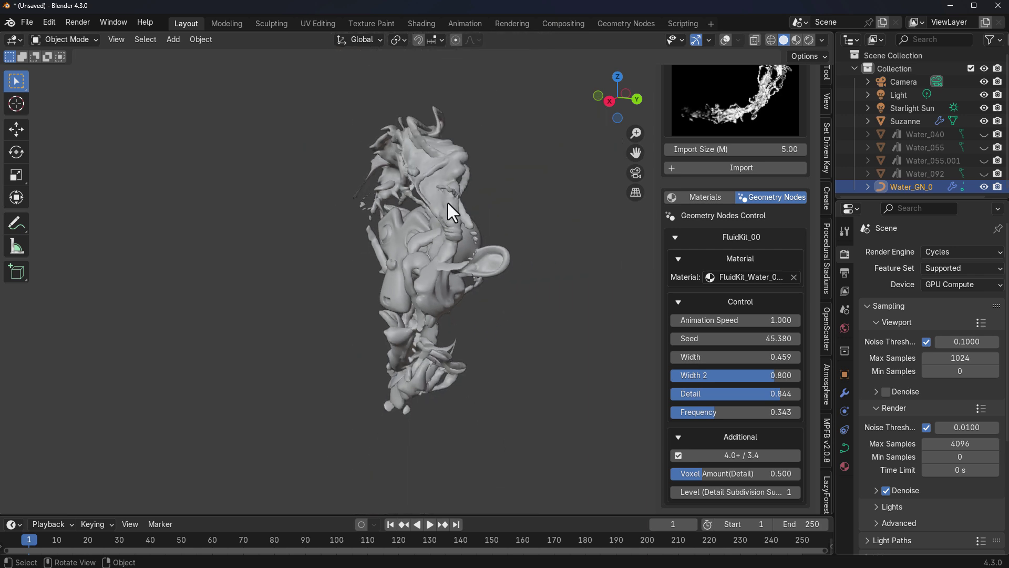
key(h)
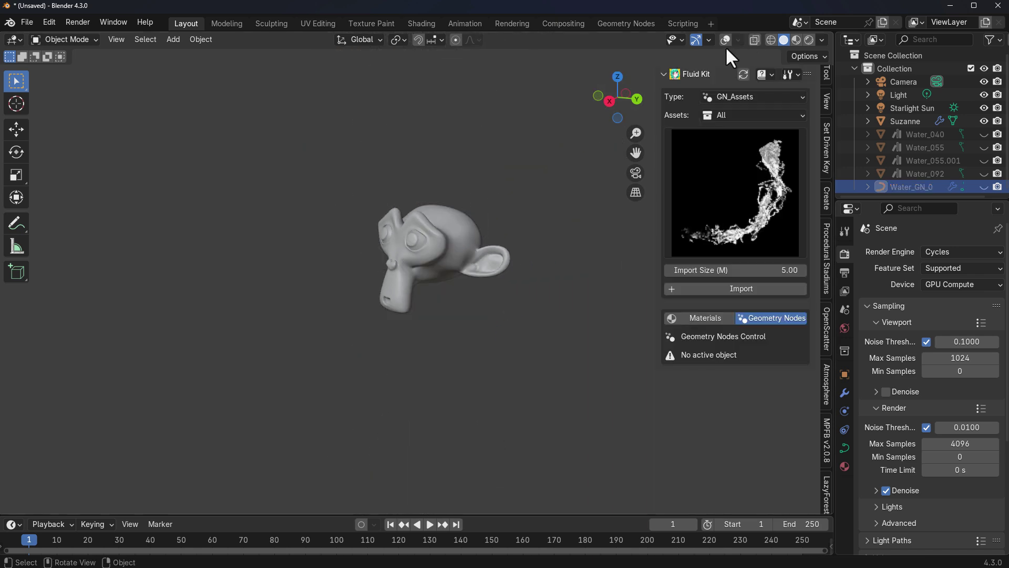
click(725, 40)
Import the second GN water asset, the bubble splash, at 5 m and scale it down.
click(683, 244)
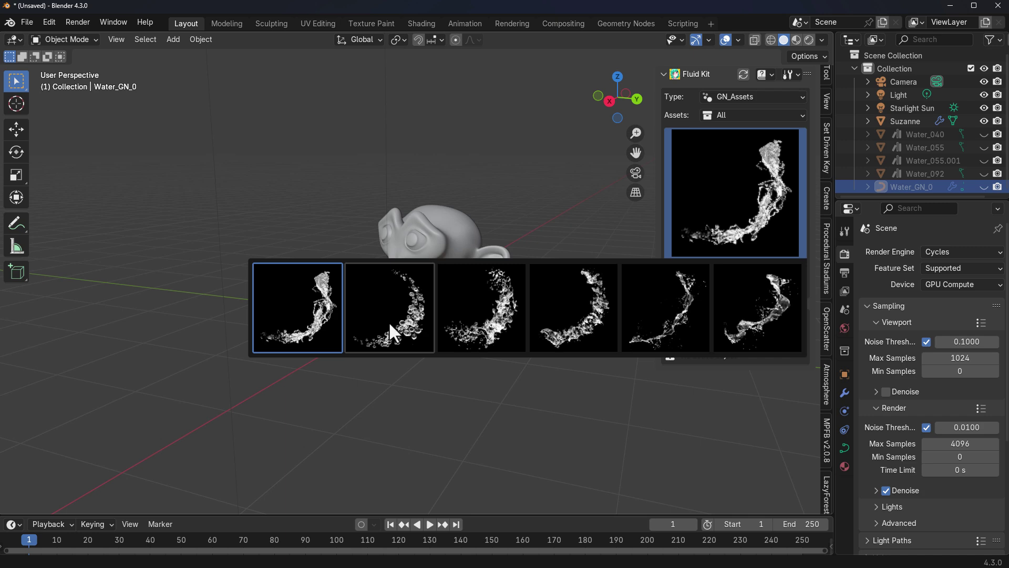
click(389, 320)
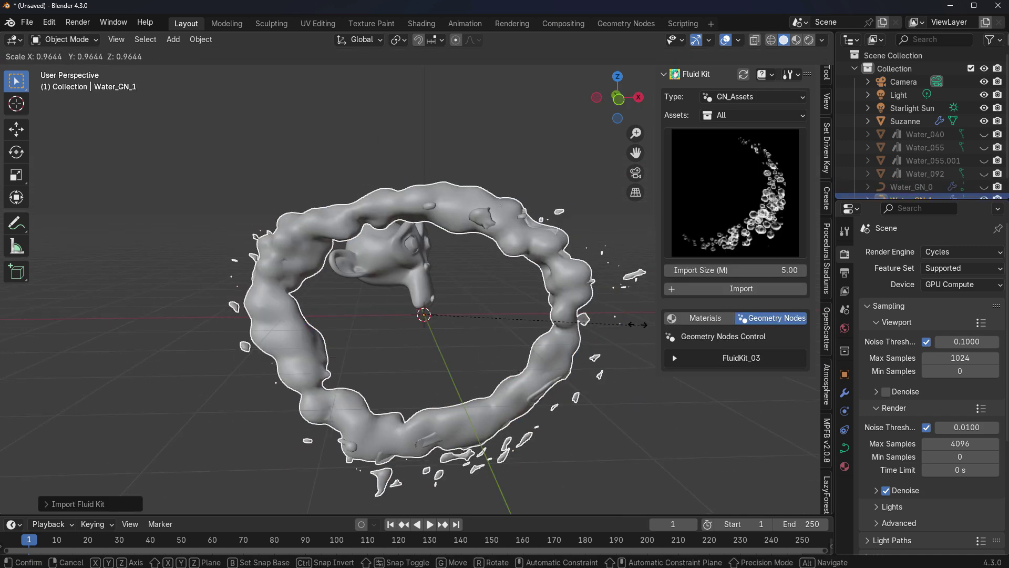
click(388, 383)
middle_drag(368, 342, 387, 383)
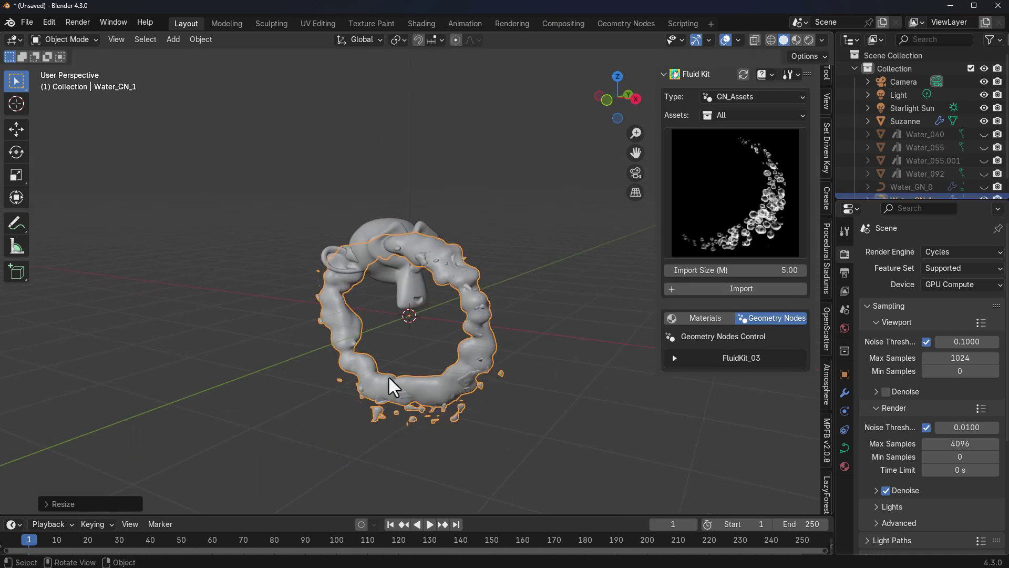
Rotate the bubble ring and move it up and along the Y axis until it encircles the monkey head.
click(18, 155)
drag(400, 336, 420, 323)
key(shift+space)
key(g)
middle_drag(421, 324, 420, 276)
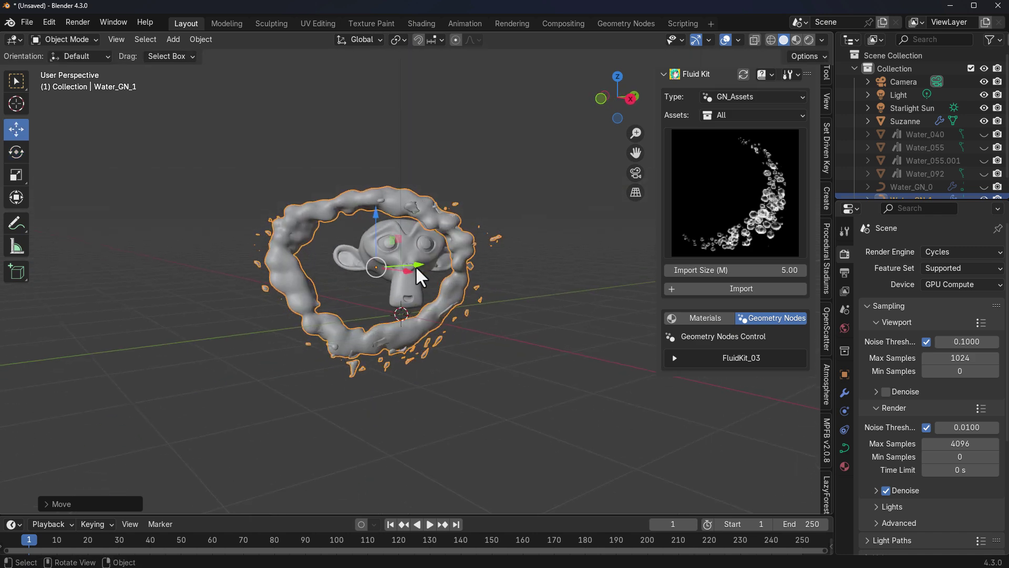
drag(420, 275, 444, 266)
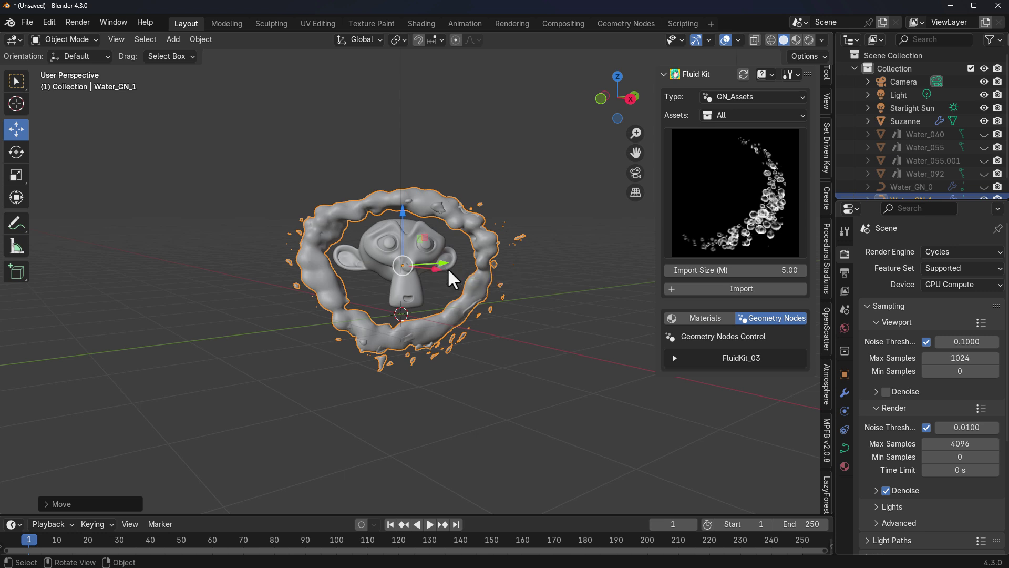
In Edit Mode, reshape the bubble ring by moving its lower curve point upward and along the Y axis.
key(Tab)
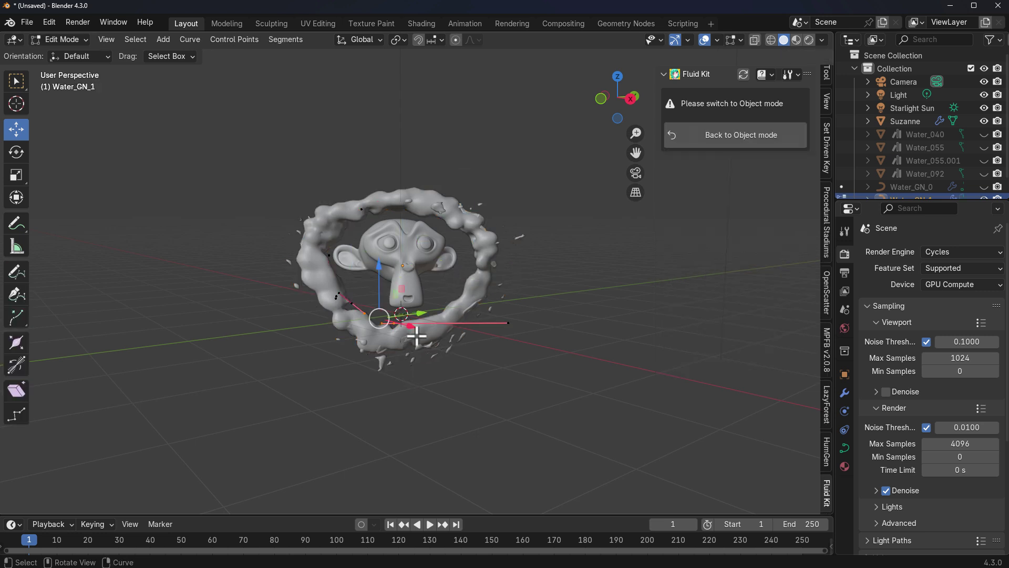
click(393, 322)
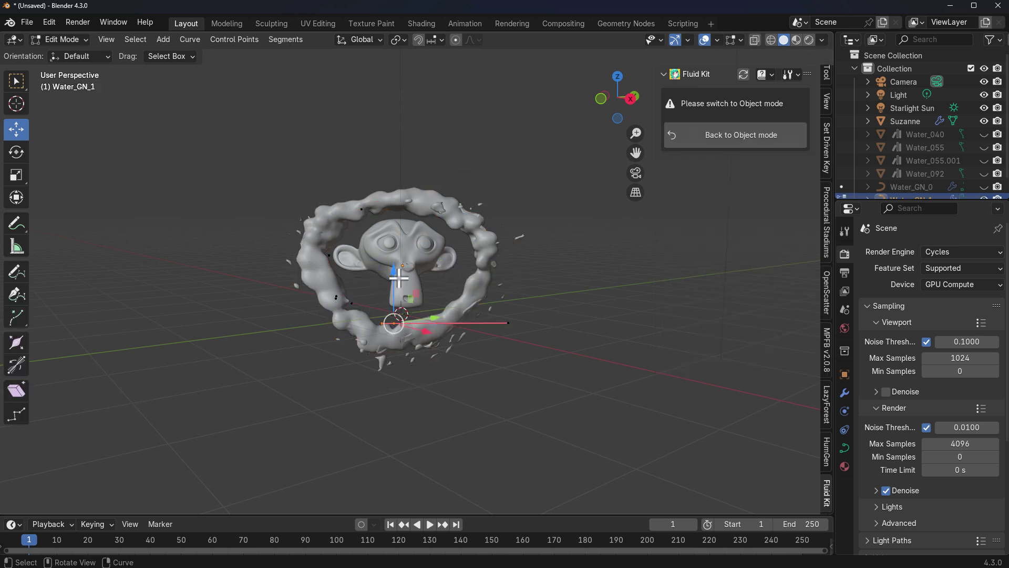
drag(398, 278, 373, 252)
key(y)
middle_drag(373, 253, 240, 310)
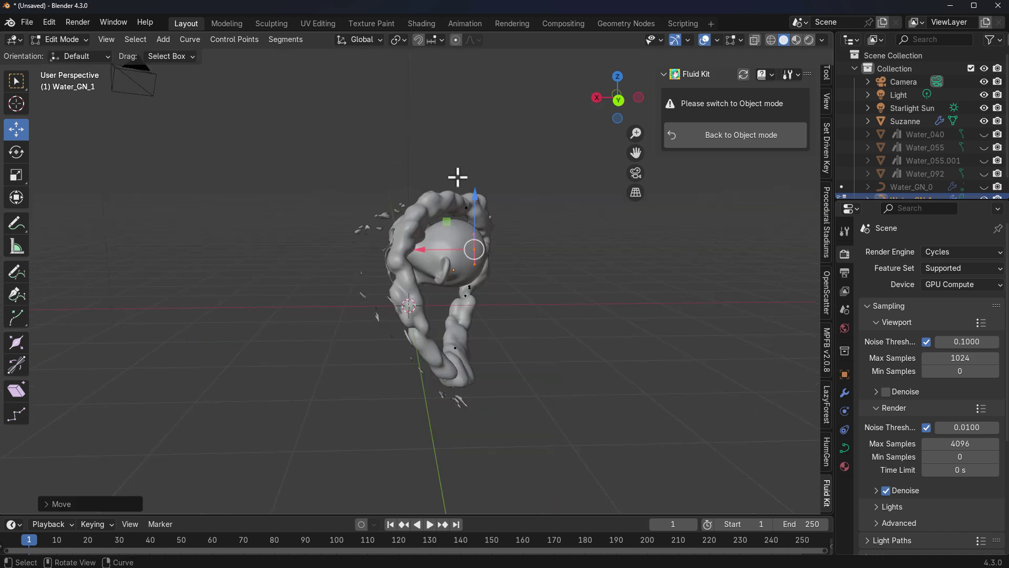
middle_drag(458, 363, 631, 360)
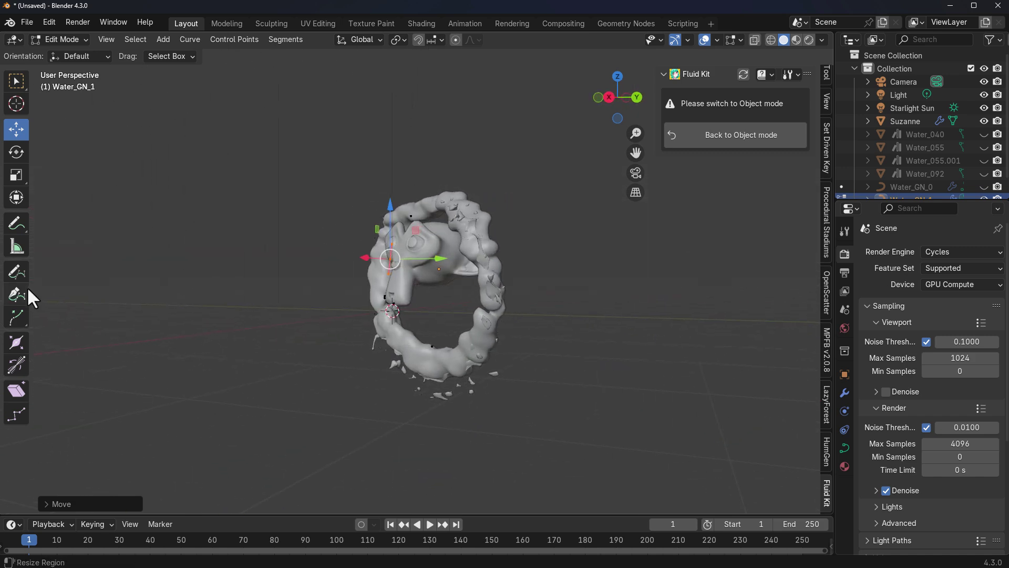
Draw a freehand Bézier curve diagonally across the monkey head to add a second stream of bubbles.
click(17, 272)
middle_drag(368, 315, 431, 316)
mouse_move(548, 170)
mouse_down()
mouse_move(478, 221)
mouse_move(342, 367)
mouse_up()
mouse_move(342, 367)
middle_down()
mouse_move(480, 379)
mouse_move(466, 423)
mouse_move(504, 423)
mouse_move(482, 442)
middle_up()
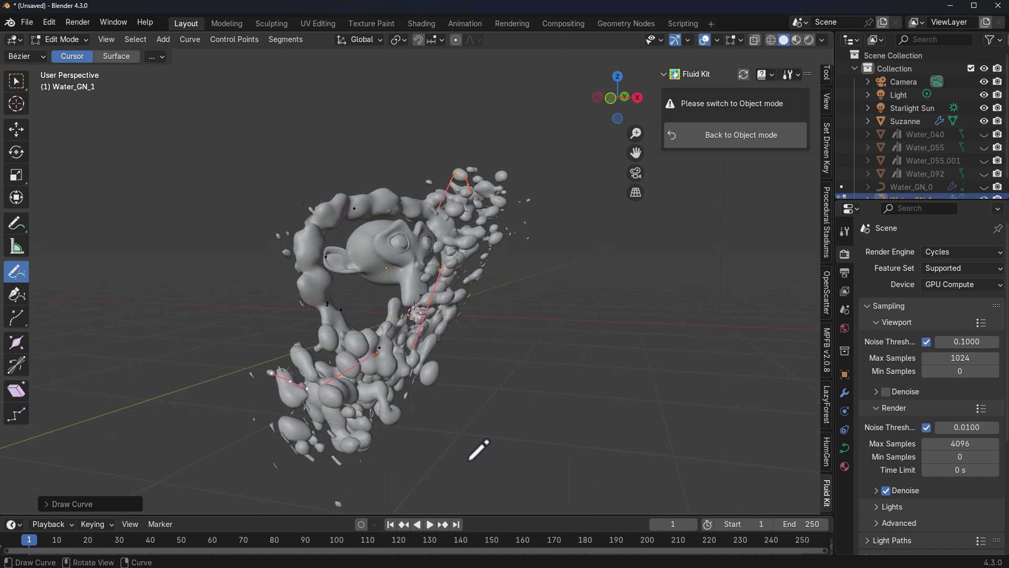
Play the bubble asset's animation, stop it at frame 13 and examine the bubbles along the drawn curve.
key(space)
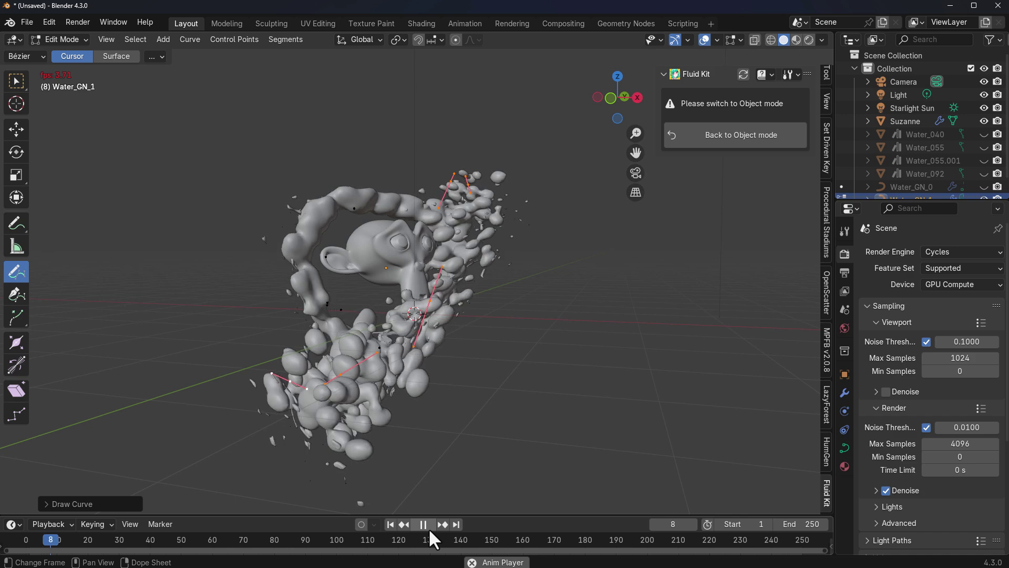
key(space)
middle_drag(528, 441, 500, 429)
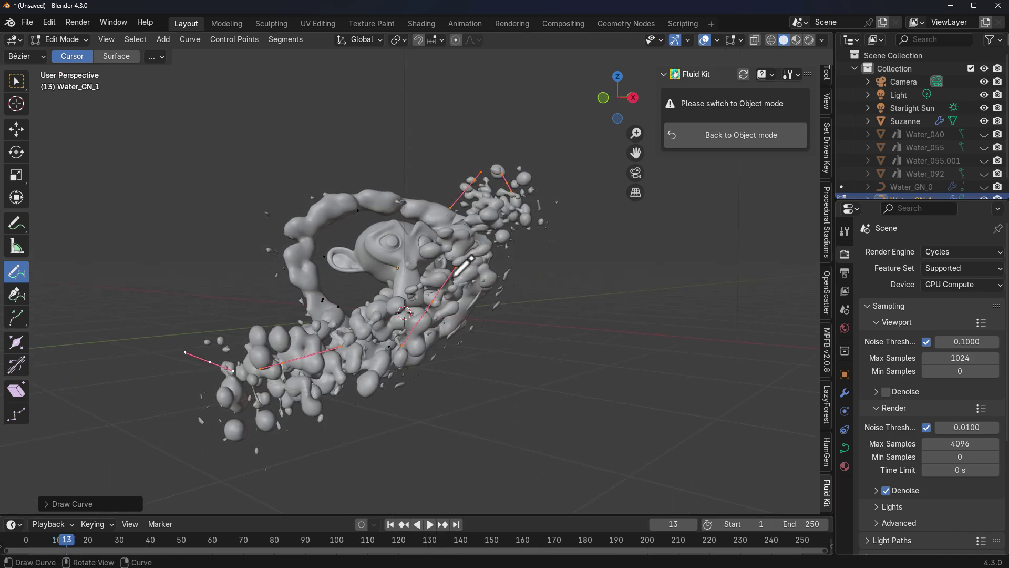
Return the drawn bubble curve to Object Mode, expand its FluidKit_03 and Water_1 geometry-nodes settings and review them.
middle_drag(563, 433, 531, 378)
scroll(504, 316, up, 5)
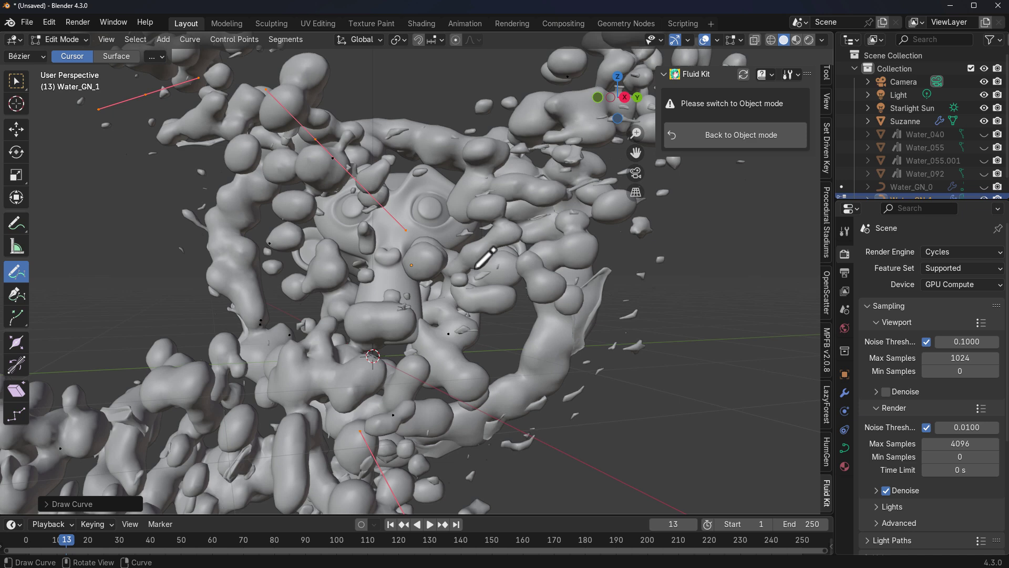
click(698, 141)
click(701, 359)
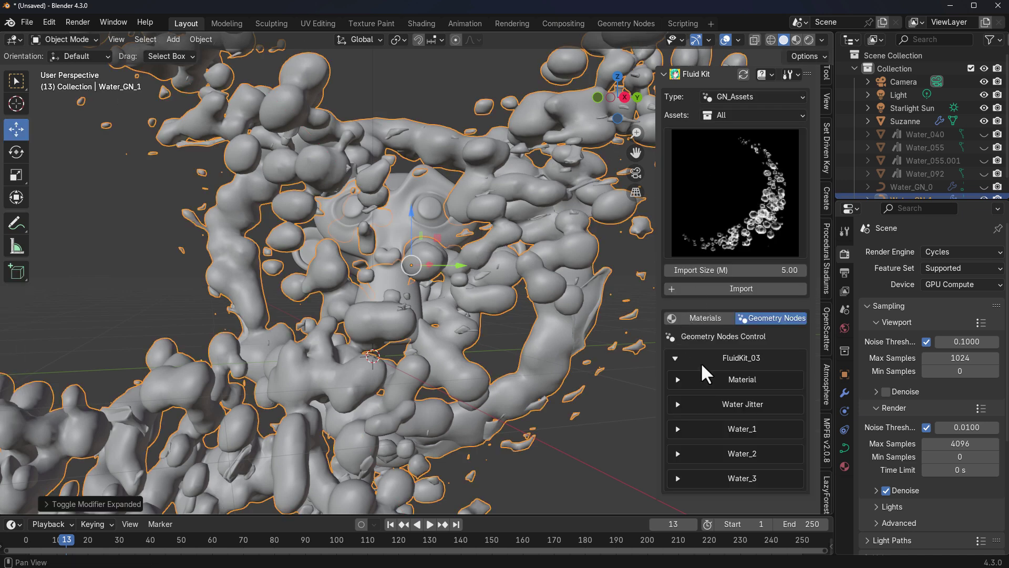
middle_drag(433, 336, 619, 314)
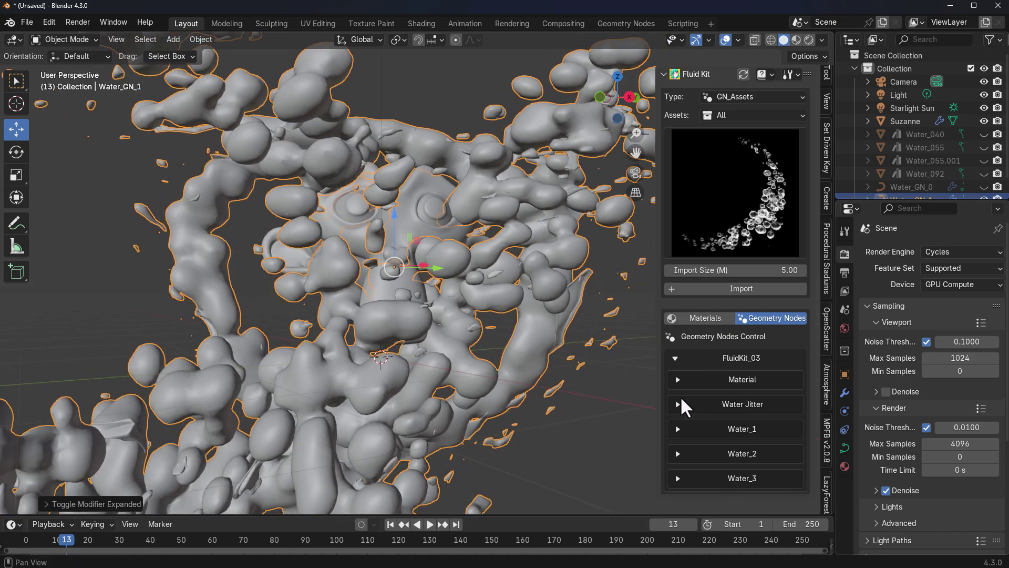
click(678, 429)
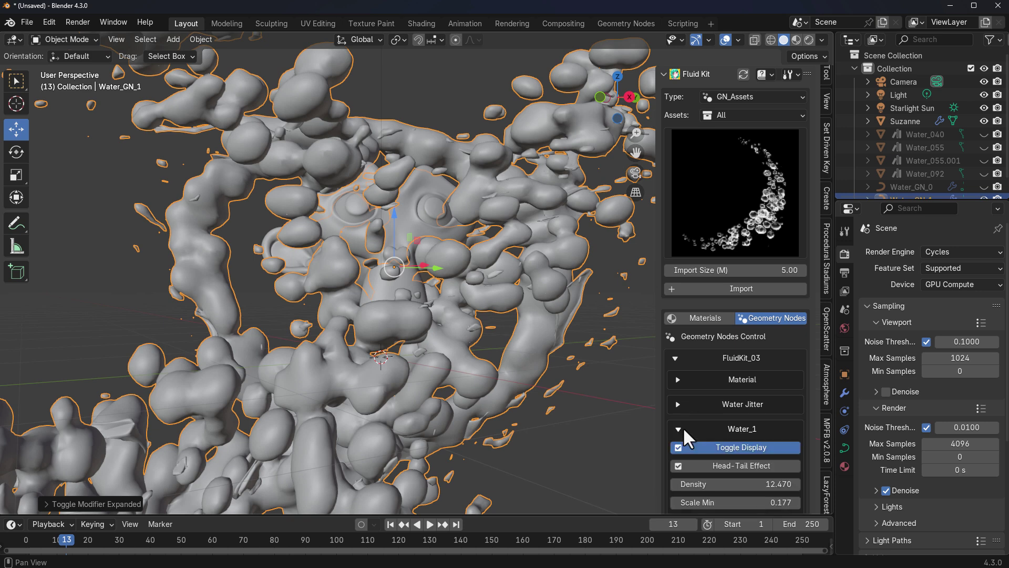
scroll(693, 434, down, 6)
scroll(693, 434, up, 4)
scroll(694, 434, up, 3)
Choose the gold-rimmed material preset from the Fluid Kit Materials Library.
click(701, 320)
click(722, 453)
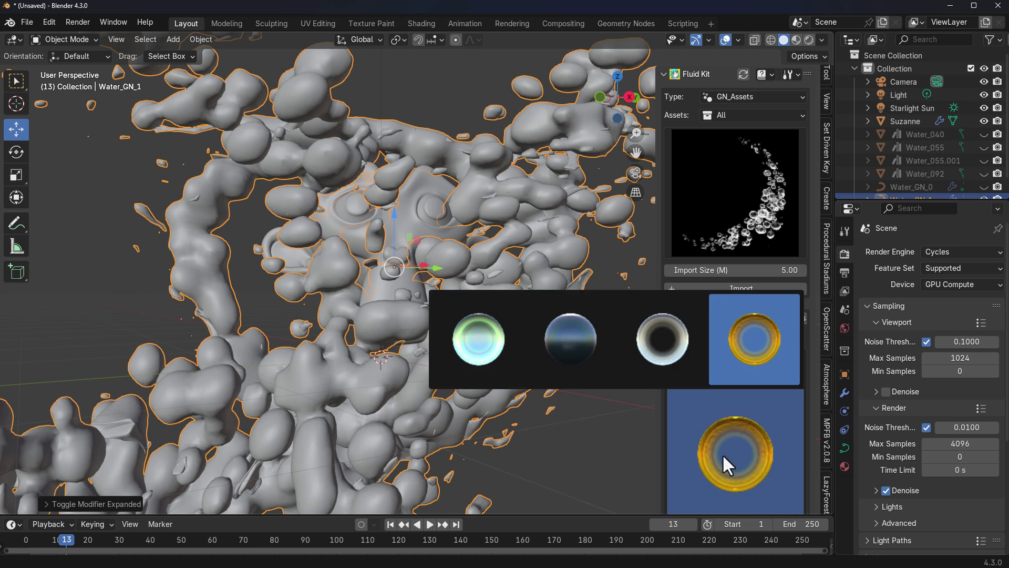
click(723, 452)
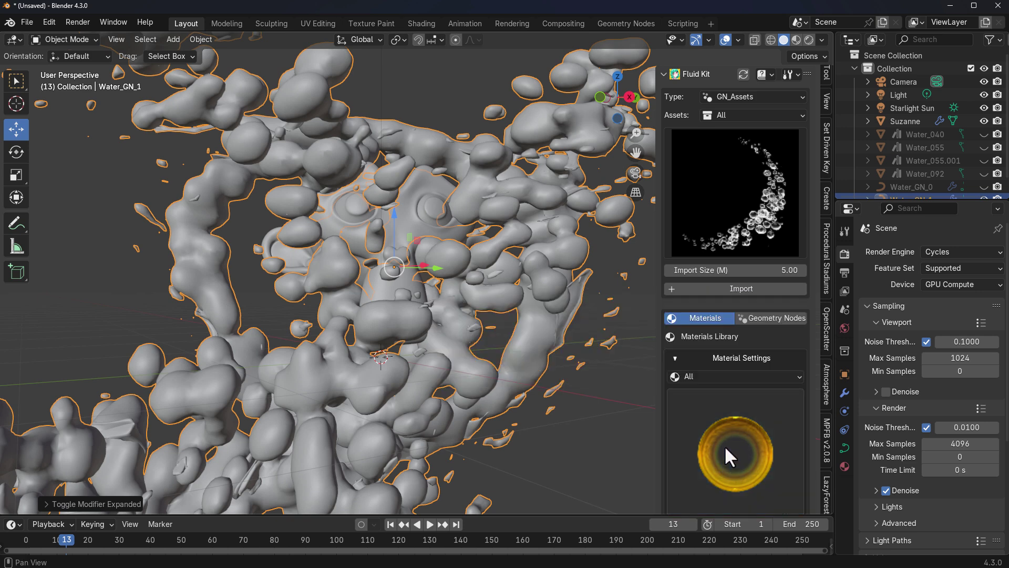
Show the scene in Rendered viewport shading and hide the viewport overlays.
scroll(492, 311, down, 2)
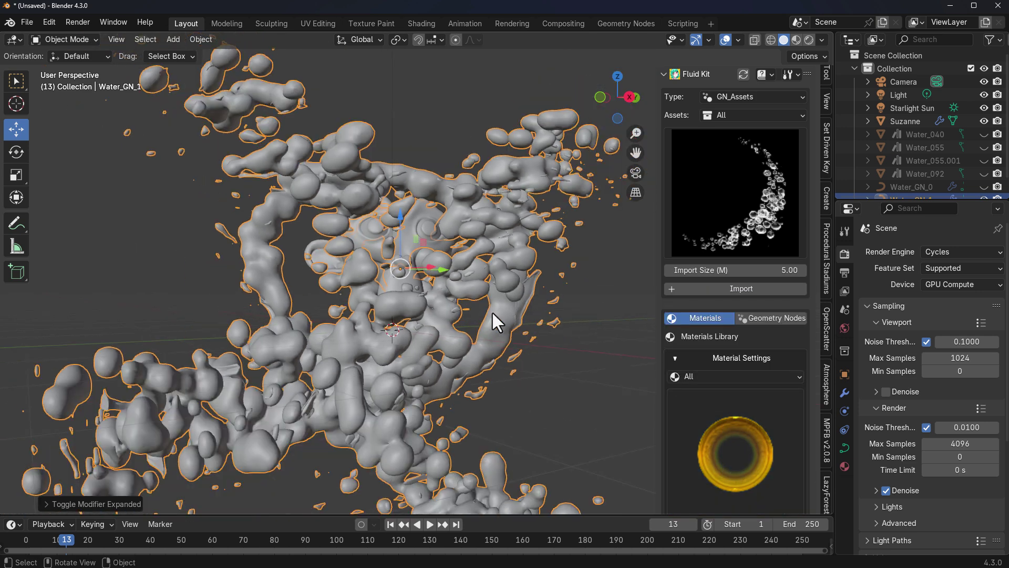
click(810, 39)
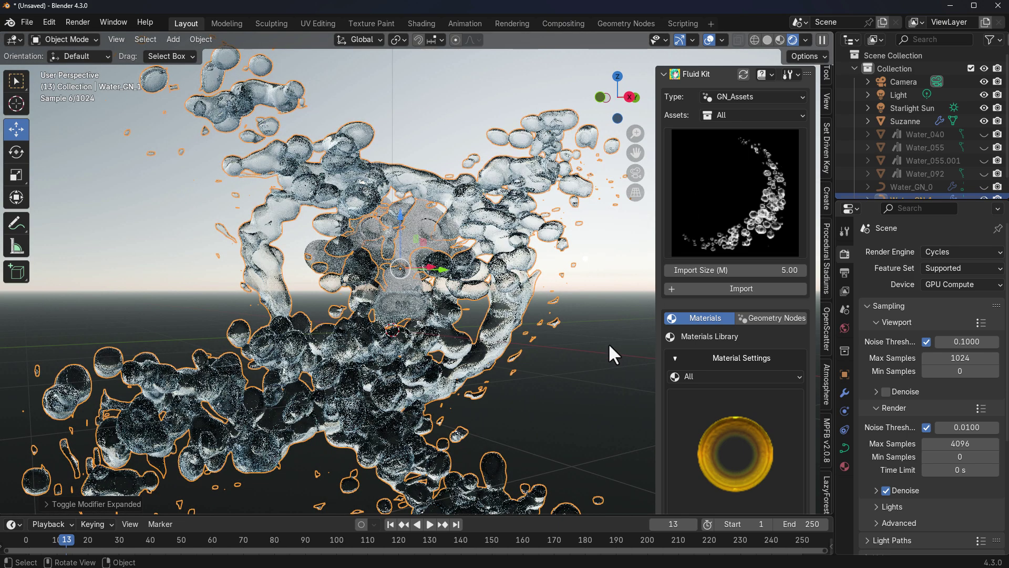
click(709, 39)
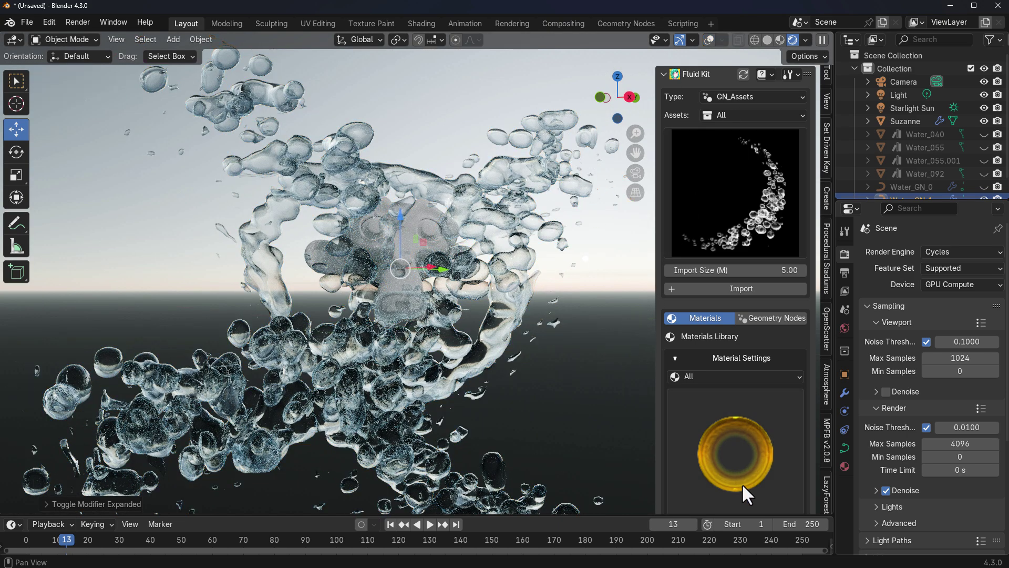
Add the chosen material to the bubble asset and adjust its shader colour on the colour wheel.
scroll(753, 351, down, 6)
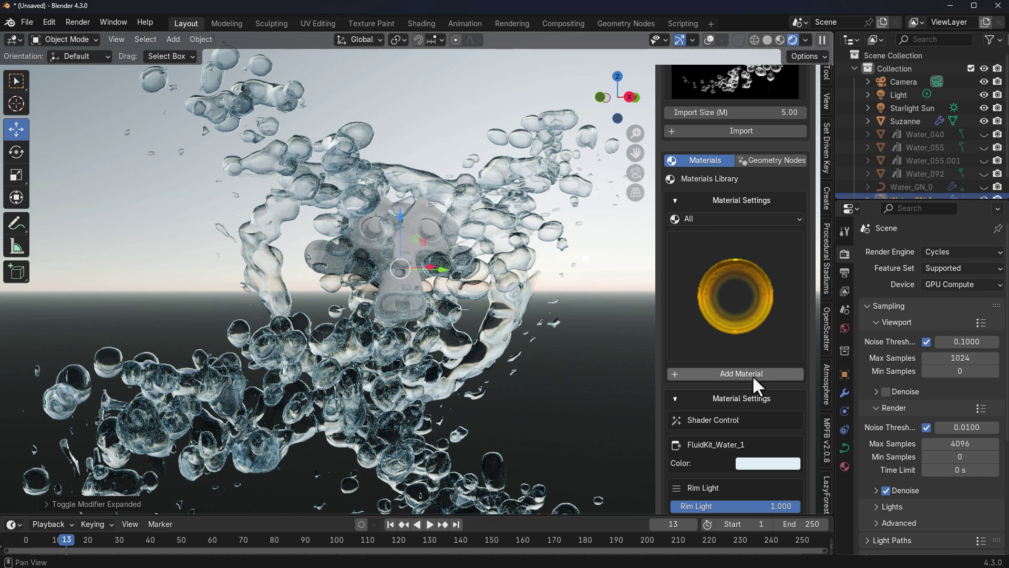
click(755, 375)
click(723, 400)
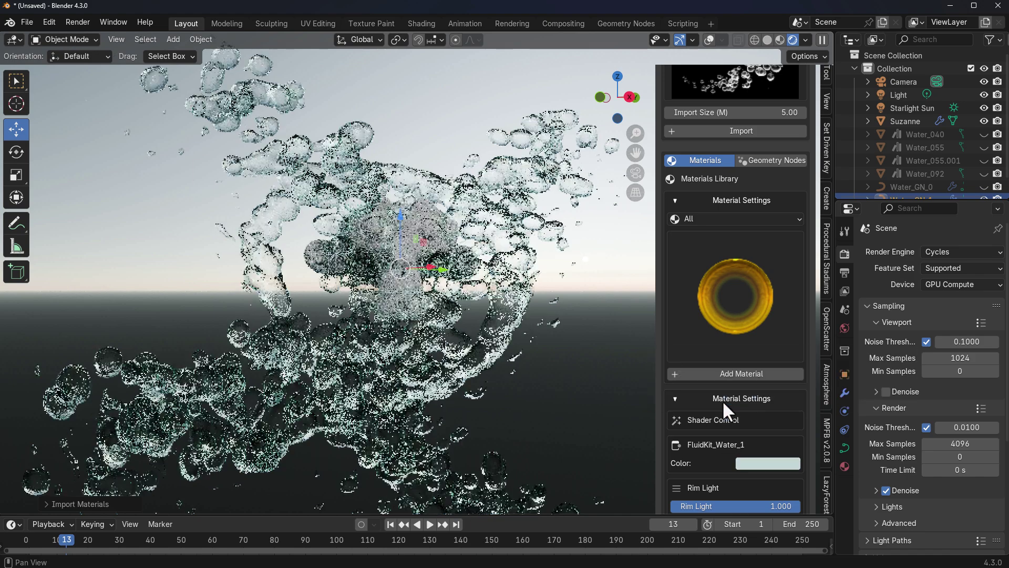
click(759, 462)
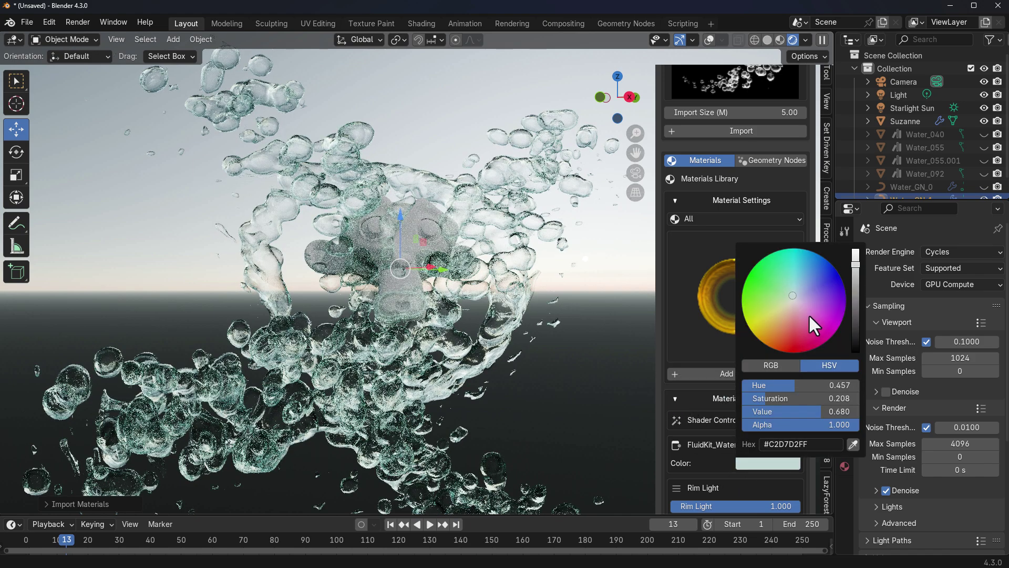
drag(808, 314, 809, 295)
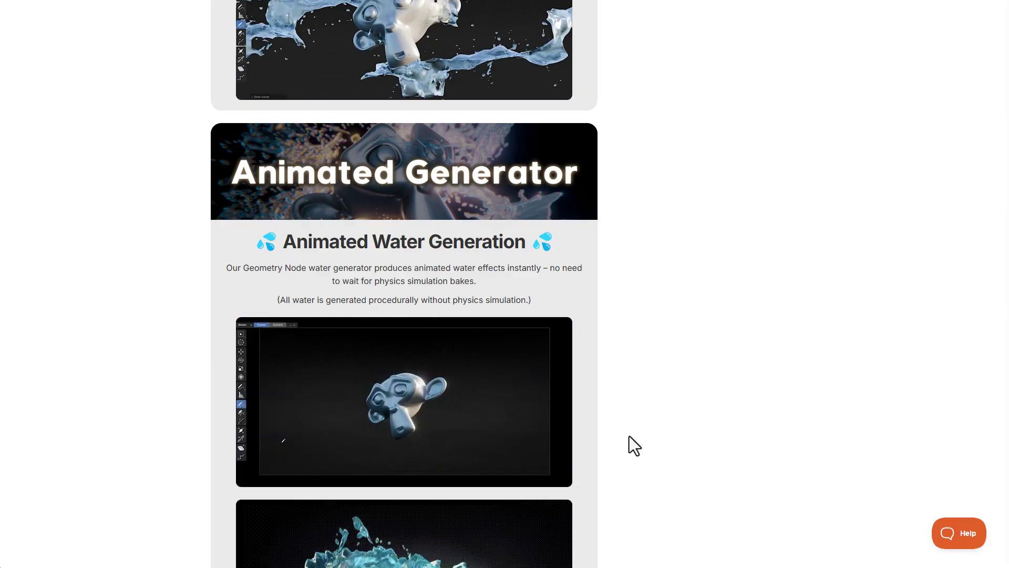
Switch to the Fluid Kit page on Blender Market and examine its Animated Generator, Shader Presets and One Click Import sections.
scroll(629, 436, down, 5)
scroll(629, 436, down, 4)
scroll(629, 436, down, 4)
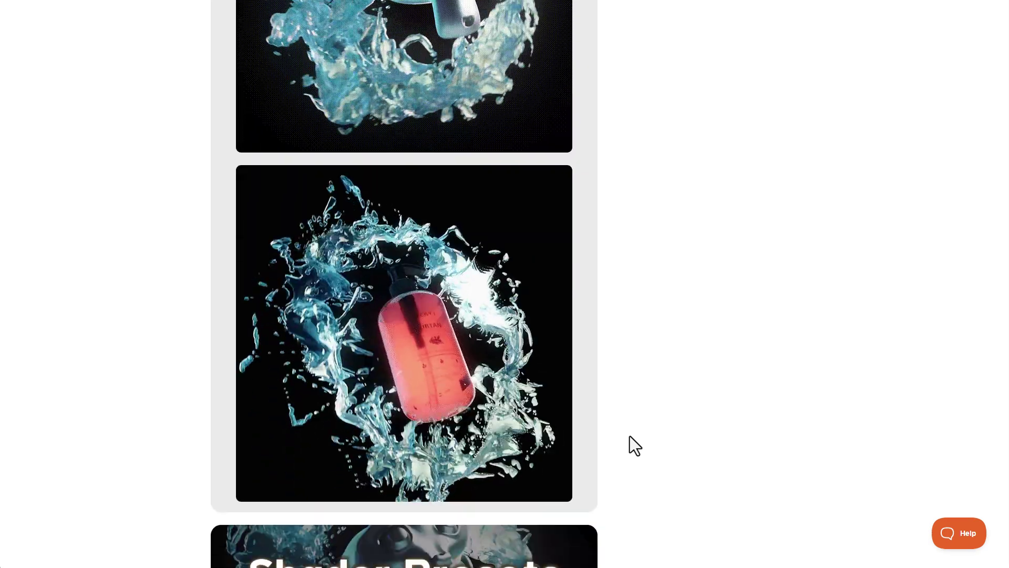
scroll(629, 436, down, 6)
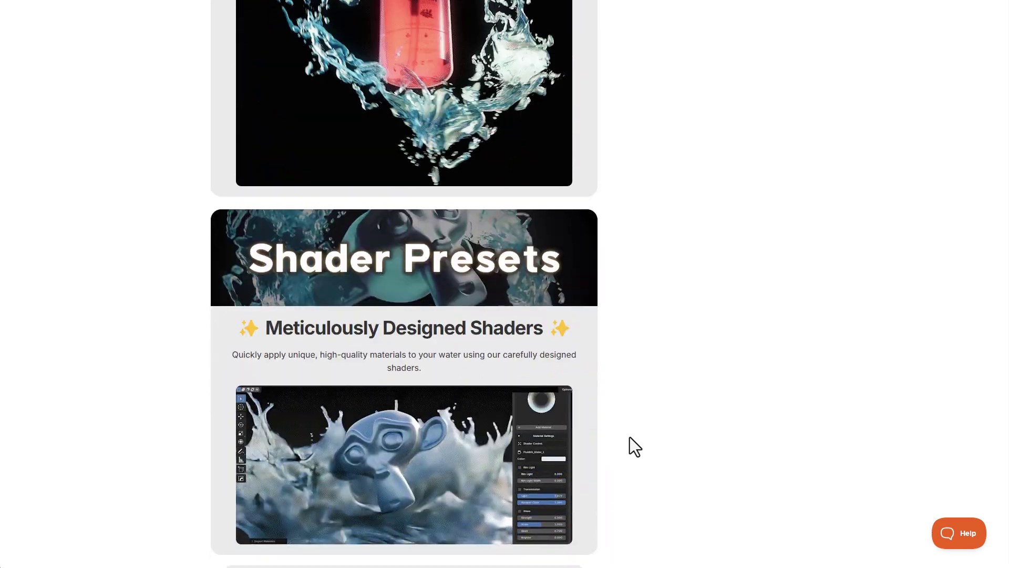
scroll(629, 437, up, 1)
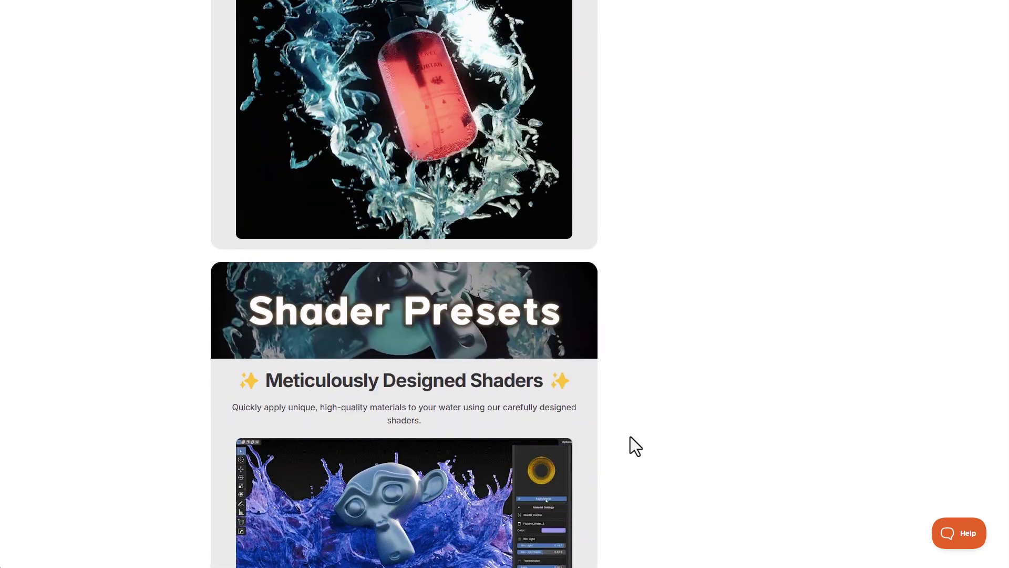
scroll(629, 436, up, 7)
scroll(629, 436, up, 9)
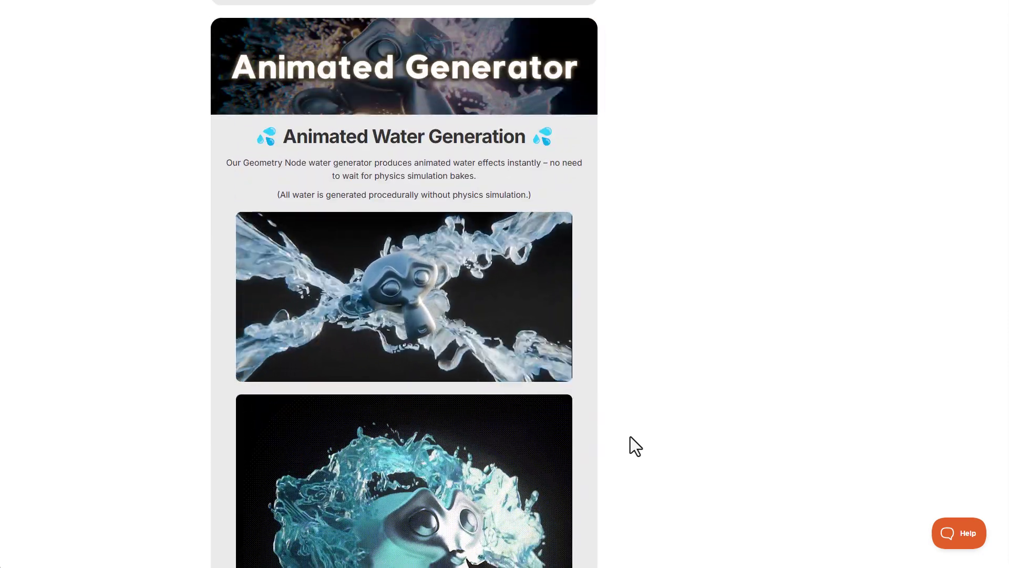
scroll(630, 436, up, 1)
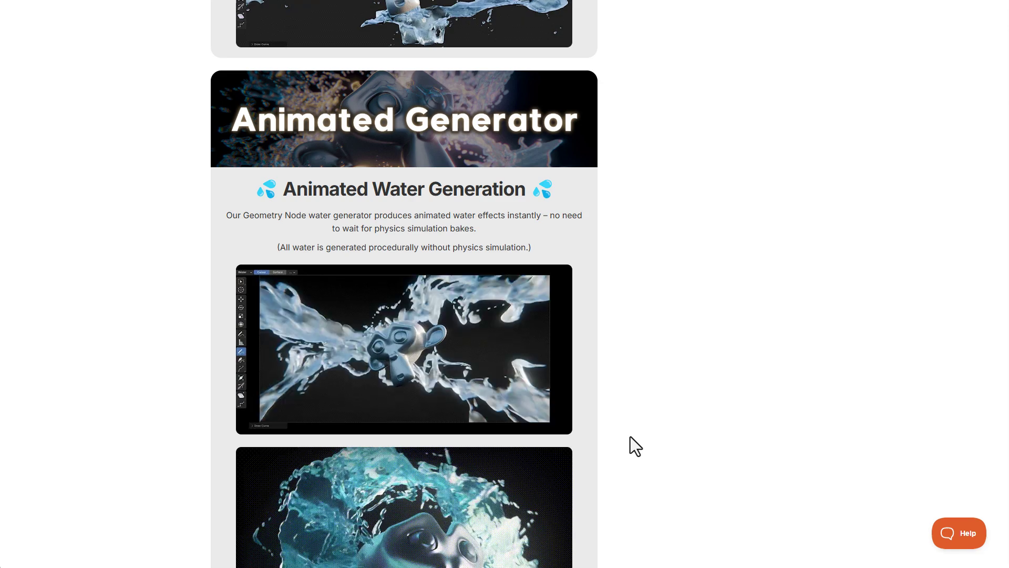
scroll(629, 437, up, 5)
scroll(626, 431, up, 15)
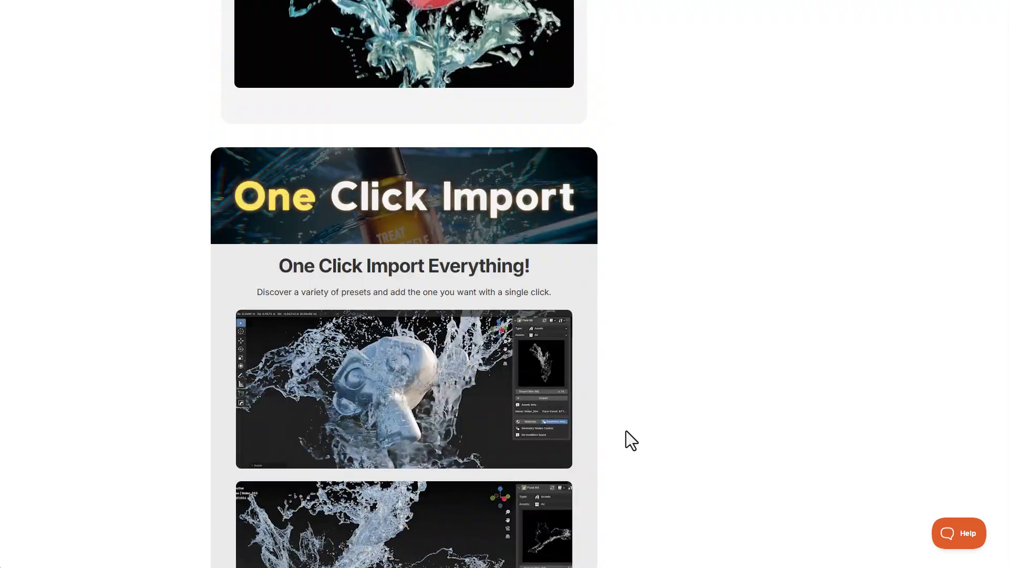
scroll(626, 430, up, 10)
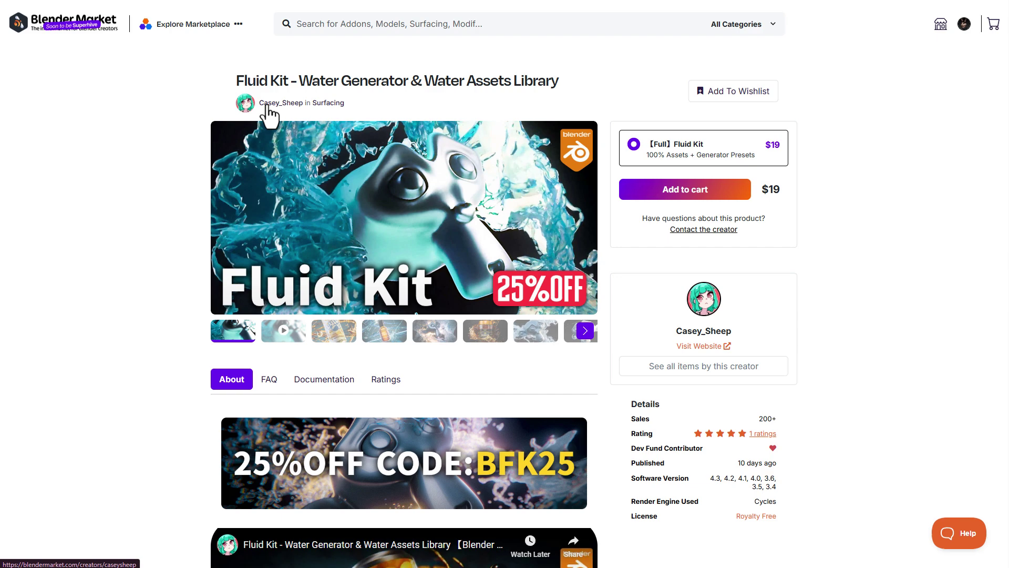
Browse the Fluid Kit creator's products, open Lazy Forest V2 Generator and examine its discount banner and new features.
scroll(169, 382, down, 2)
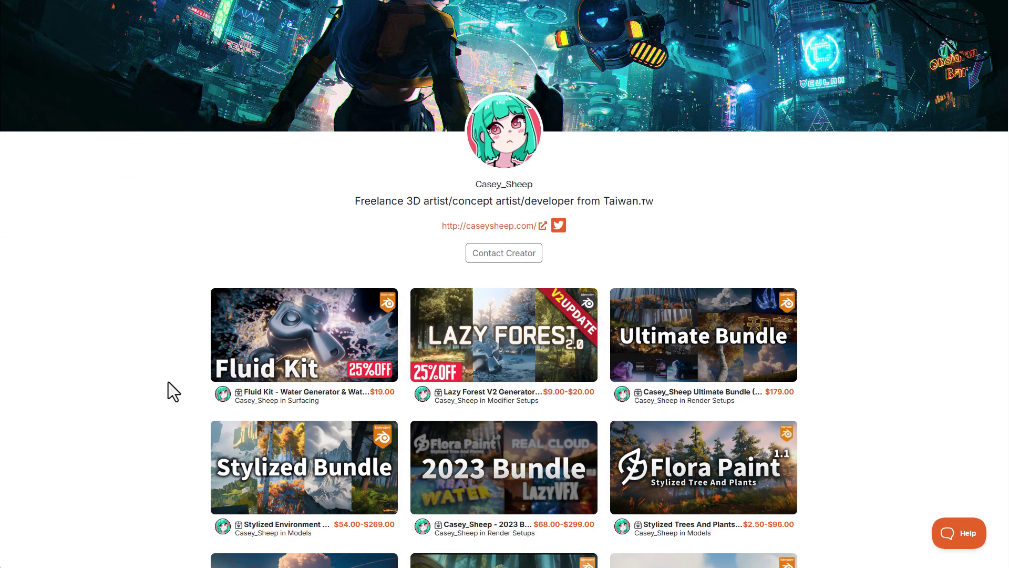
click(532, 344)
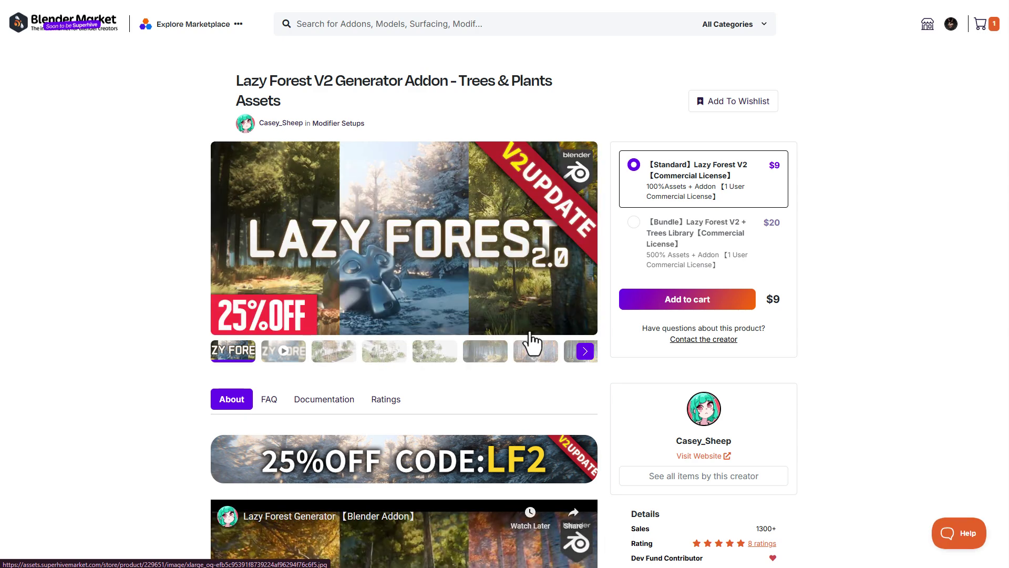
scroll(532, 341, down, 18)
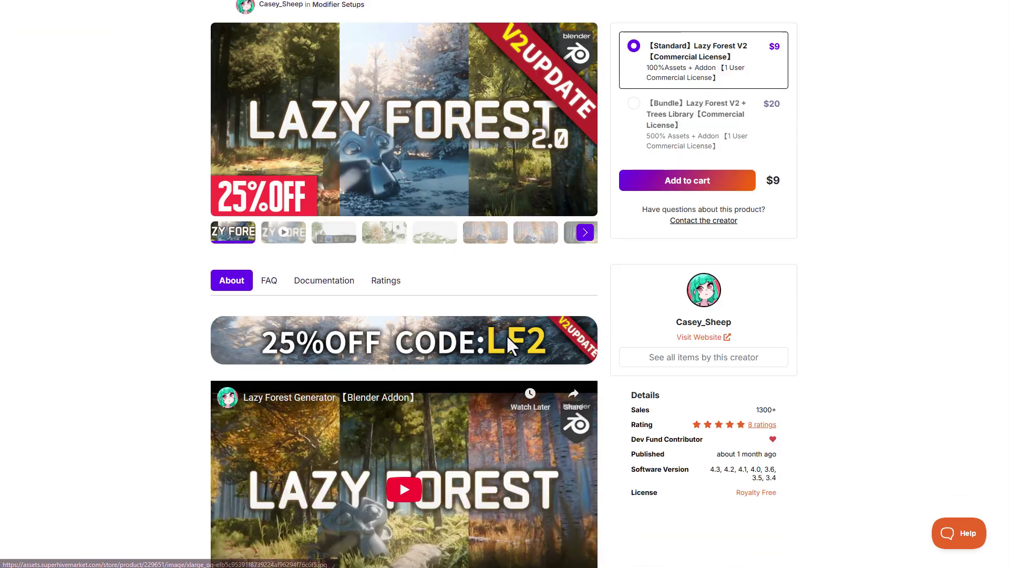
scroll(661, 289, down, 4)
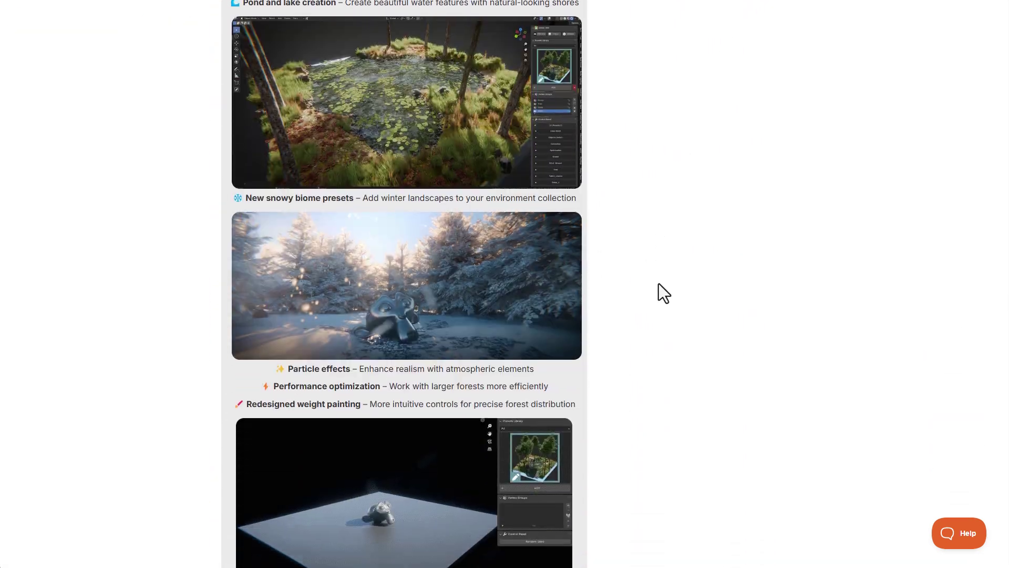
scroll(654, 315, up, 20)
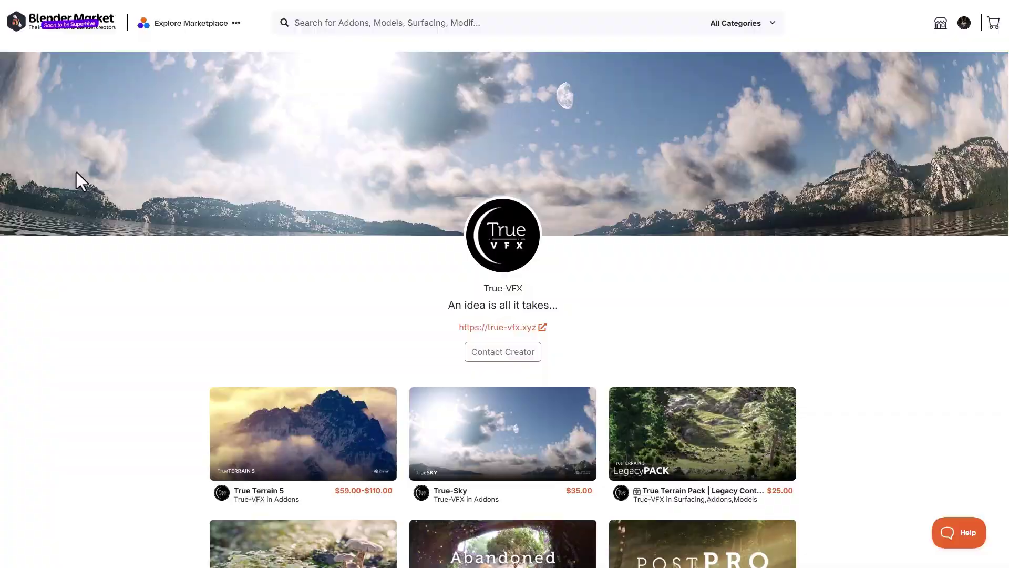
Browse the True-VFX creator page, open True Terrain 5 and add the TrueTERRAIN 5 version to the cart.
scroll(576, 226, down, 10)
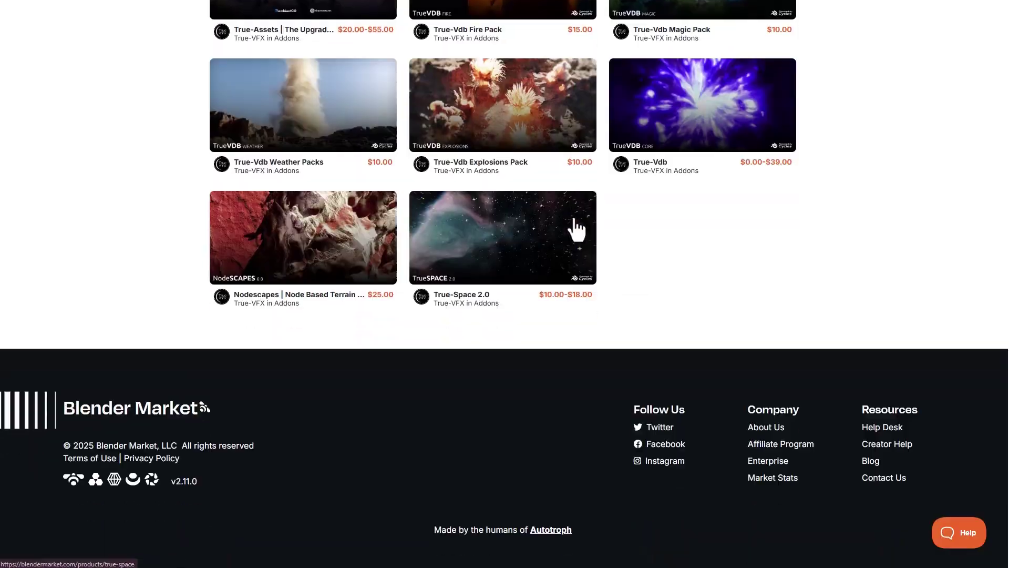
scroll(573, 282, up, 6)
click(325, 203)
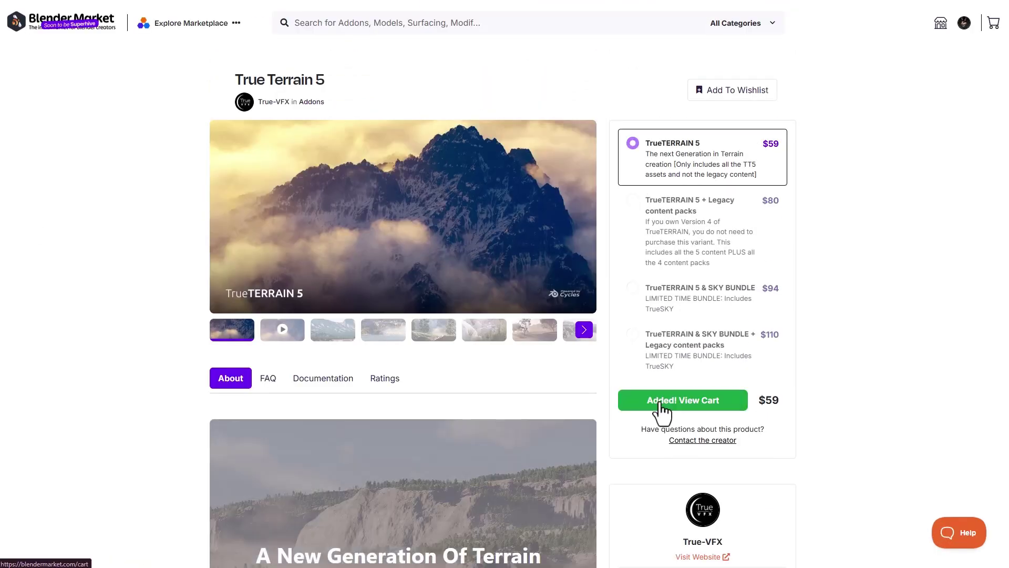
click(659, 402)
Proceed to checkout for True Terrain 5 and apply the coupon code WORLD50.
click(560, 251)
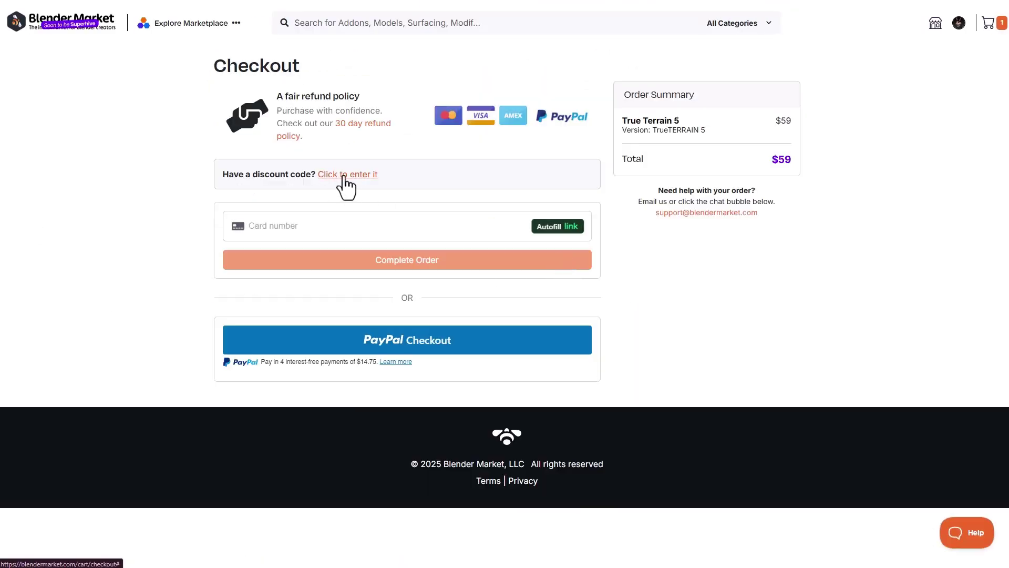
click(345, 185)
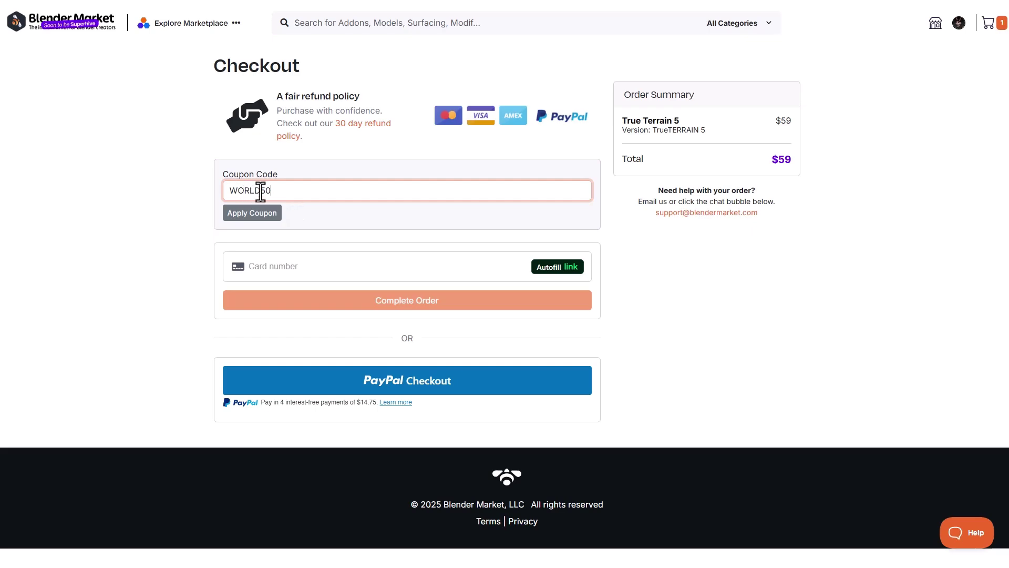
click(257, 222)
click(507, 336)
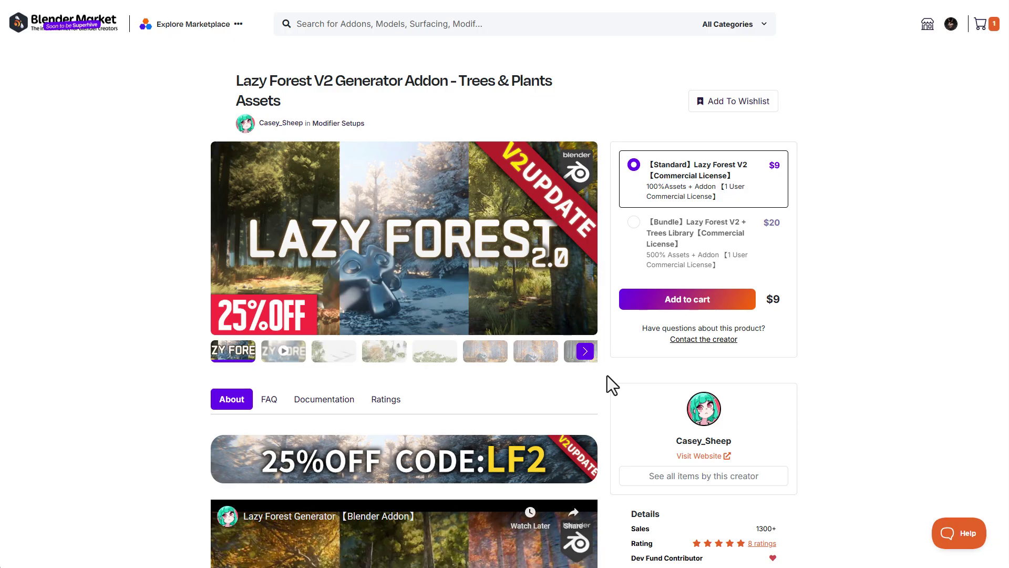
Look through the Lazy Forest V2 Generator product page down to its snowy biome and weight painting features.
scroll(469, 366, down, 15)
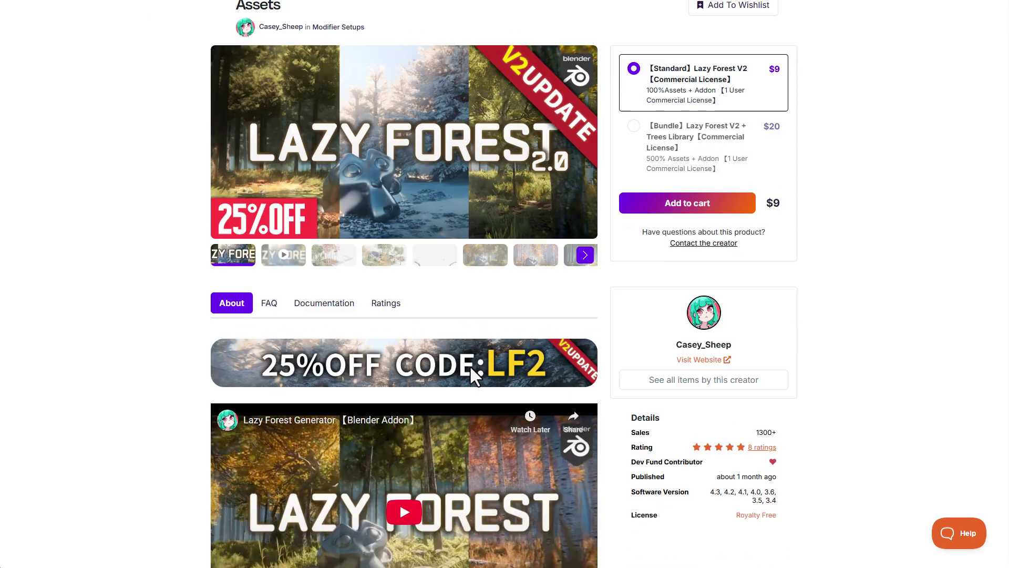
scroll(471, 367, down, 20)
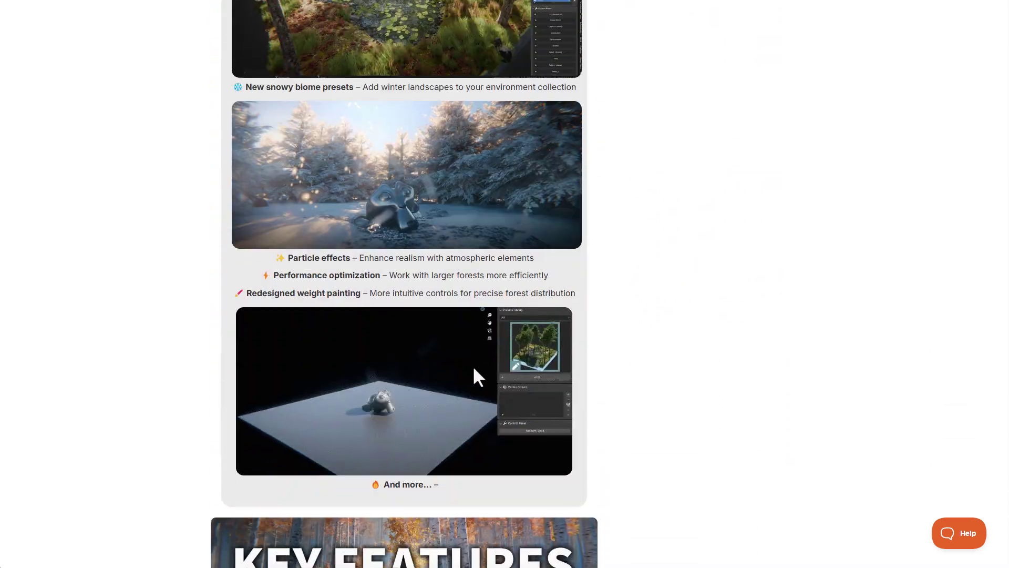